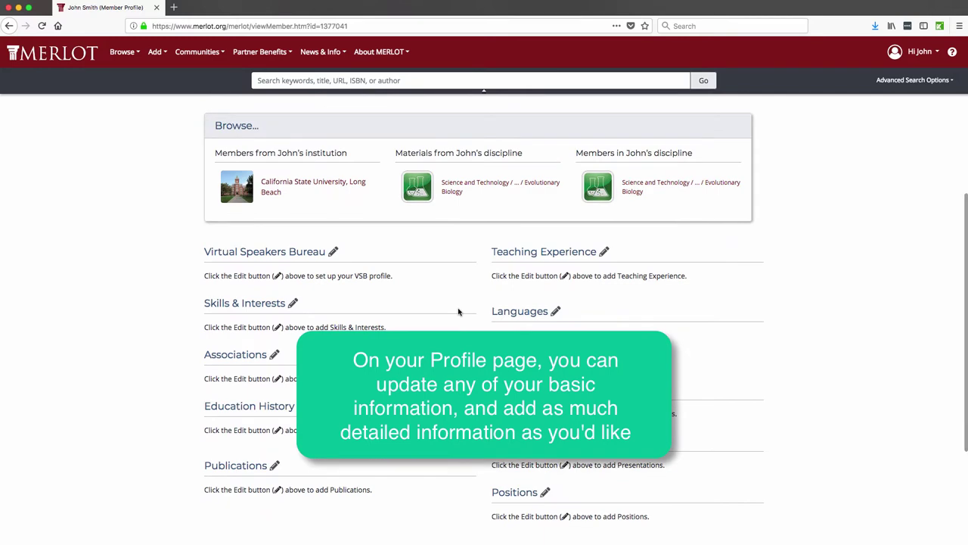
- Upload the portrait JPG from the Temp folder in Documents as the profile photo and save it to the profile
{"action": "scroll", "coordinate": [457, 312], "scroll_direction": "up", "scroll_amount": 3}
{"action": "scroll", "coordinate": [457, 311], "scroll_direction": "up", "scroll_amount": 5}
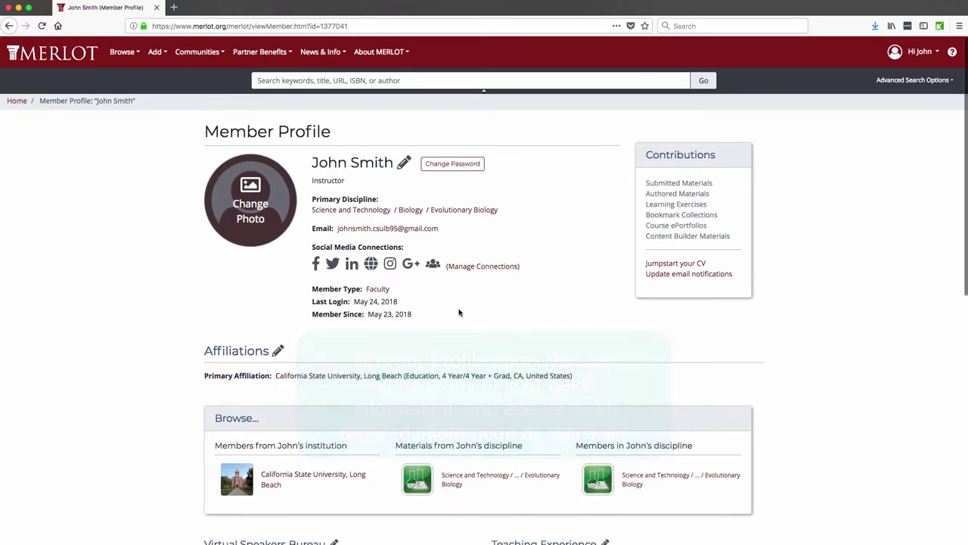
{"action": "left_click", "coordinate": [250, 200]}
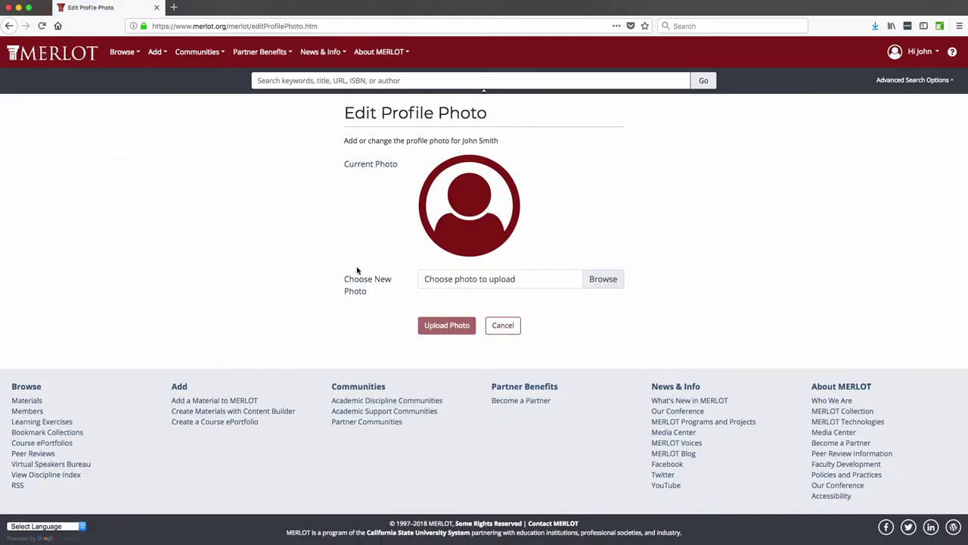
{"action": "left_click", "coordinate": [604, 279]}
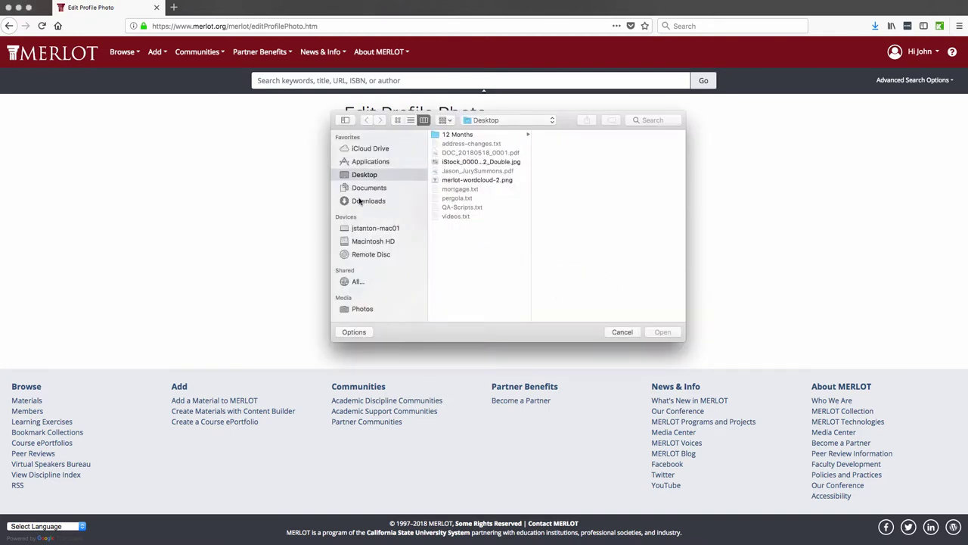
{"action": "left_click", "coordinate": [361, 188]}
{"action": "scroll", "coordinate": [464, 271], "scroll_direction": "down", "scroll_amount": 3}
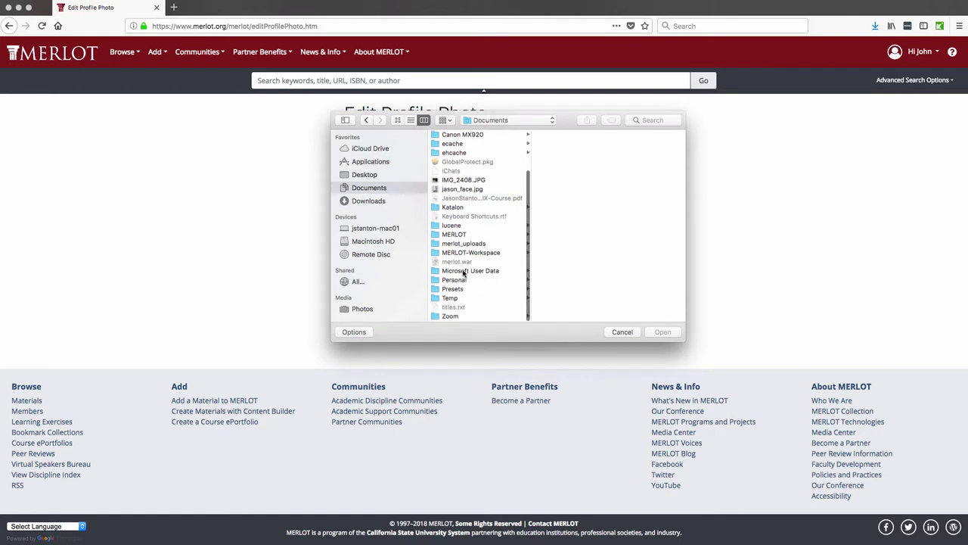
{"action": "left_click", "coordinate": [454, 299]}
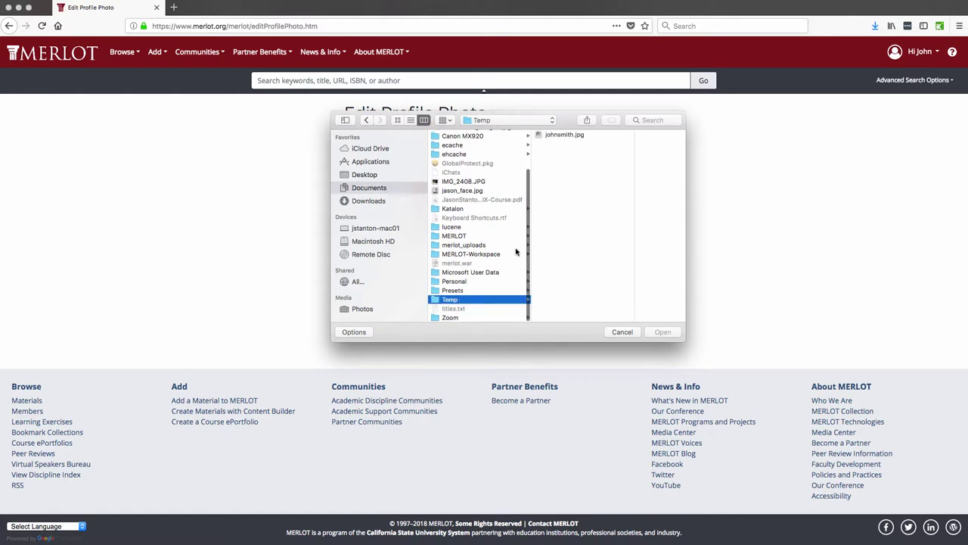
{"action": "left_click", "coordinate": [567, 137]}
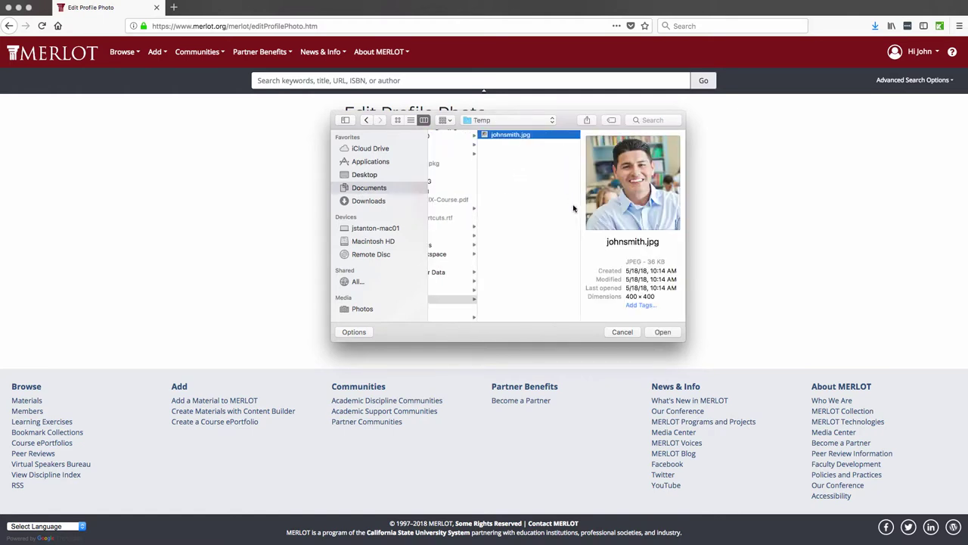
{"action": "left_click", "coordinate": [661, 332]}
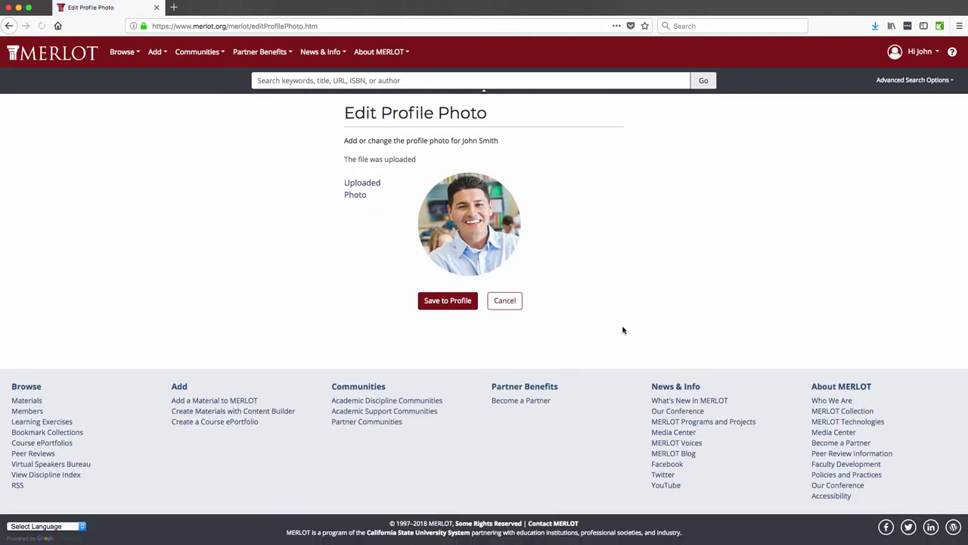
{"action": "left_click", "coordinate": [446, 302]}
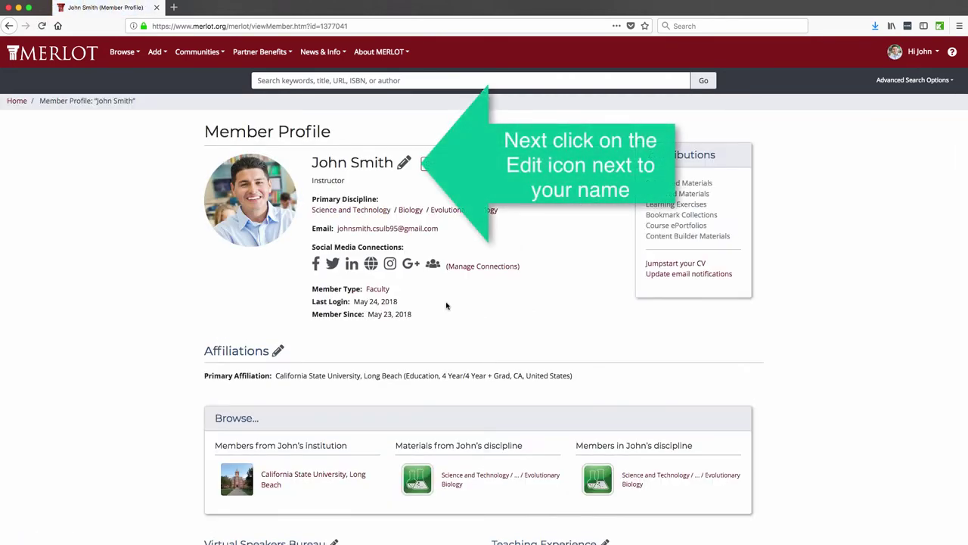
- Add Science and Technology > Biology > General as an additional discipline in the account details and save the changes
{"action": "left_click", "coordinate": [403, 164]}
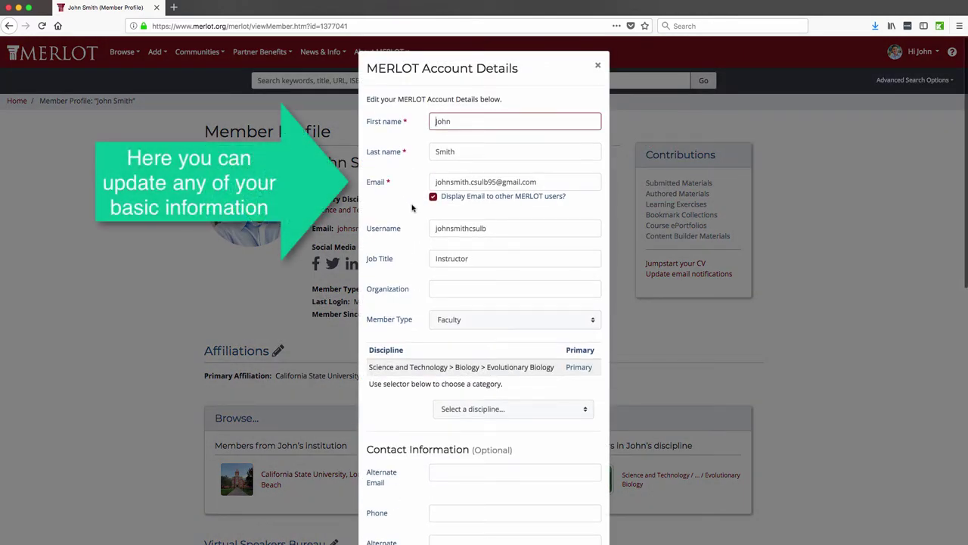
{"action": "scroll", "coordinate": [412, 207], "scroll_direction": "down", "scroll_amount": 2}
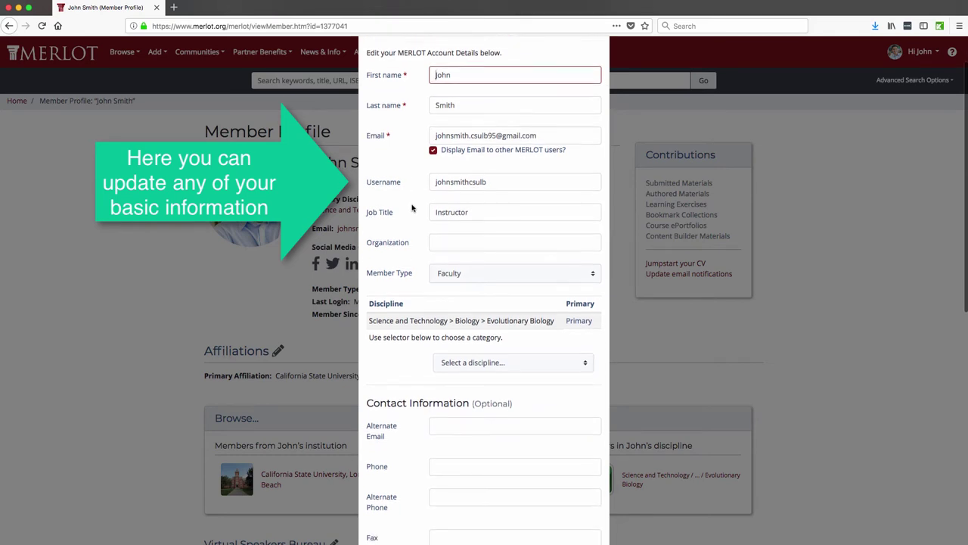
{"action": "scroll", "coordinate": [412, 207], "scroll_direction": "down", "scroll_amount": 5}
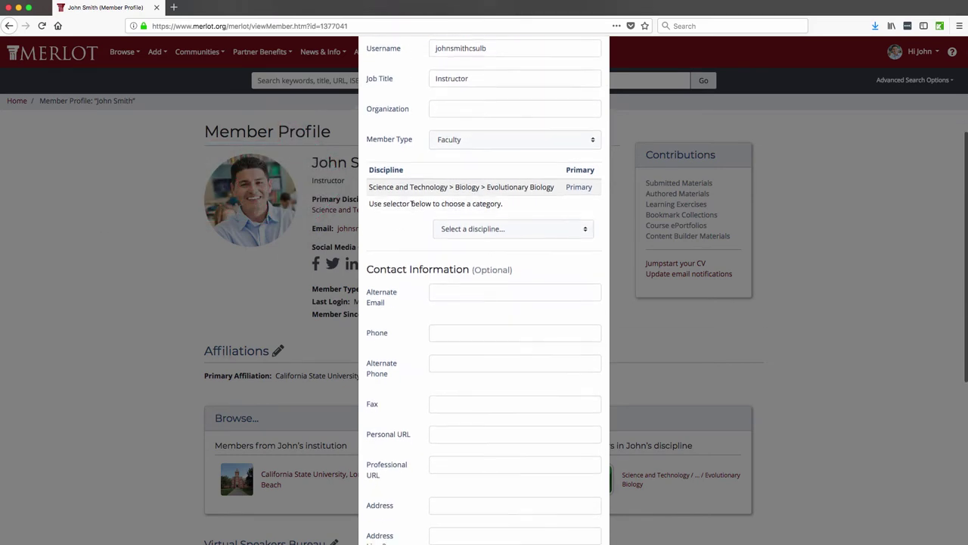
{"action": "left_click", "coordinate": [522, 229]}
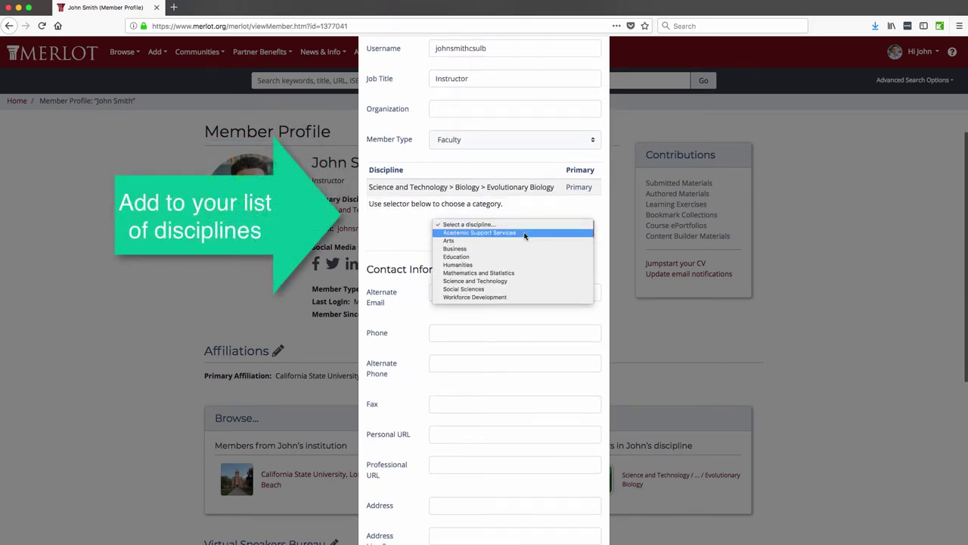
{"action": "left_click", "coordinate": [524, 280]}
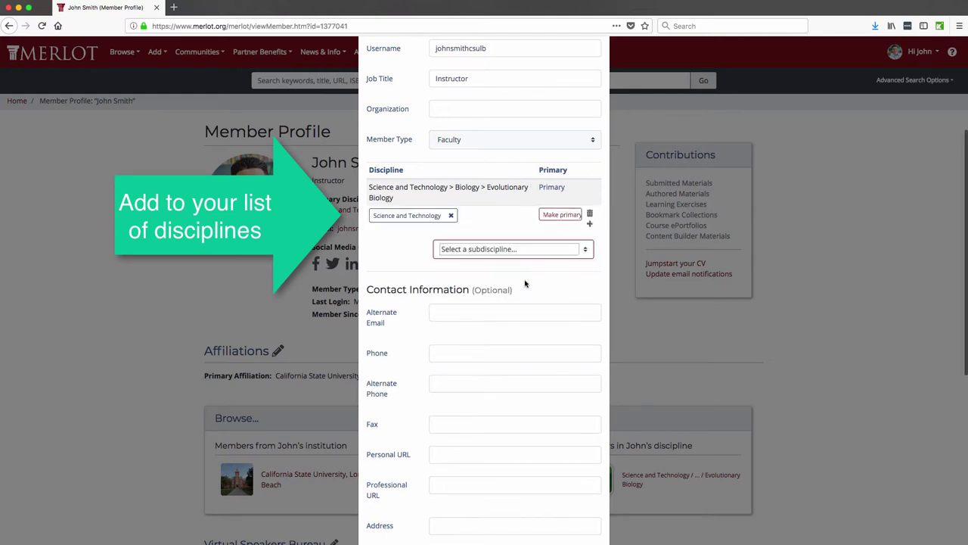
{"action": "left_click", "coordinate": [501, 252]}
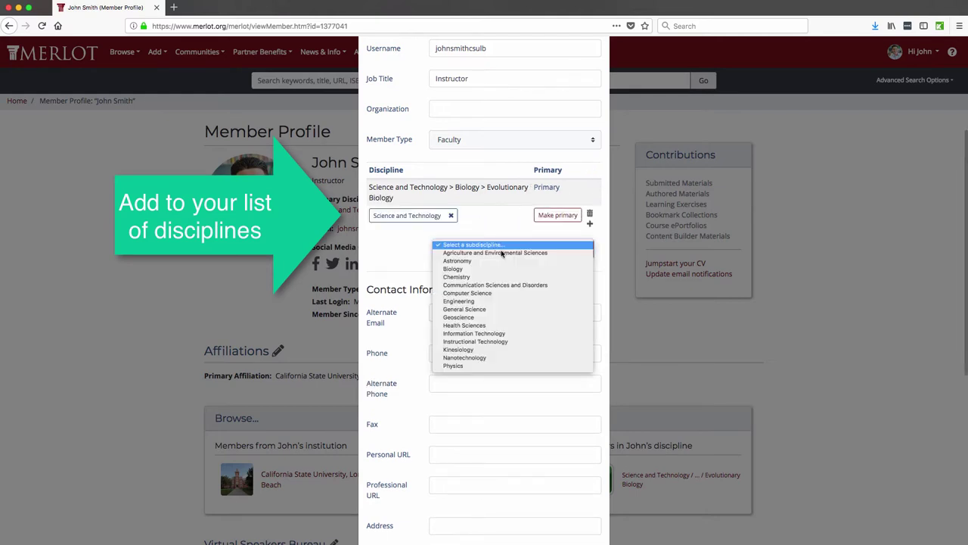
{"action": "left_click", "coordinate": [499, 270]}
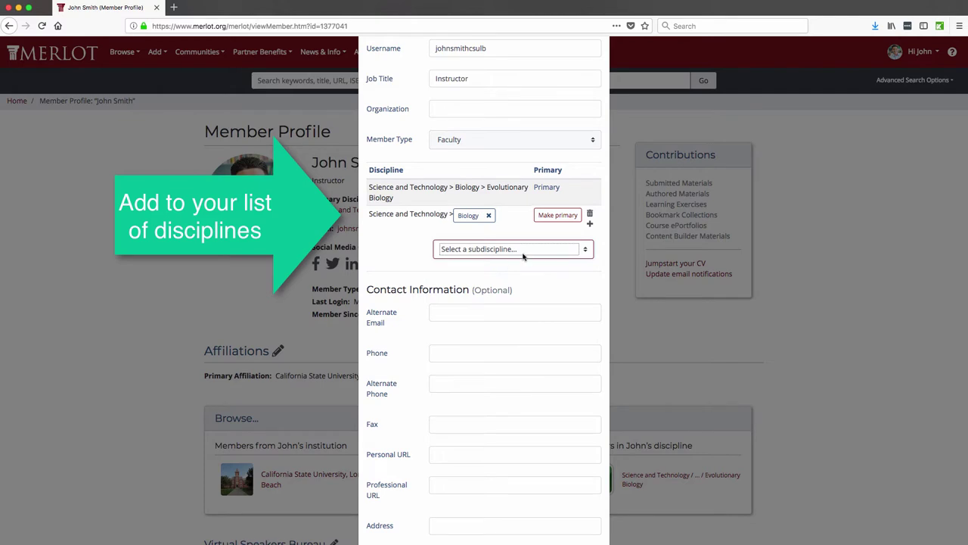
{"action": "left_click", "coordinate": [523, 252]}
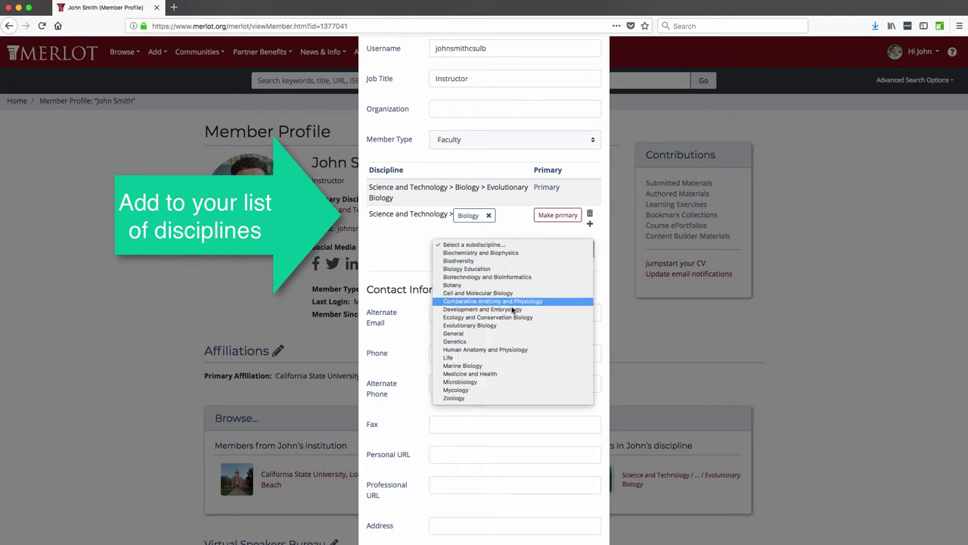
{"action": "left_click", "coordinate": [509, 330]}
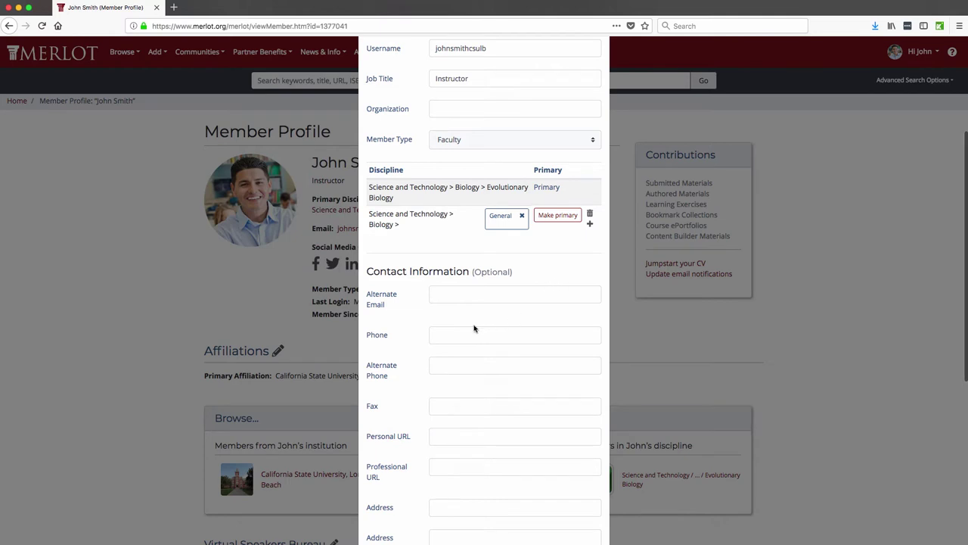
{"action": "scroll", "coordinate": [416, 326], "scroll_direction": "down", "scroll_amount": 3}
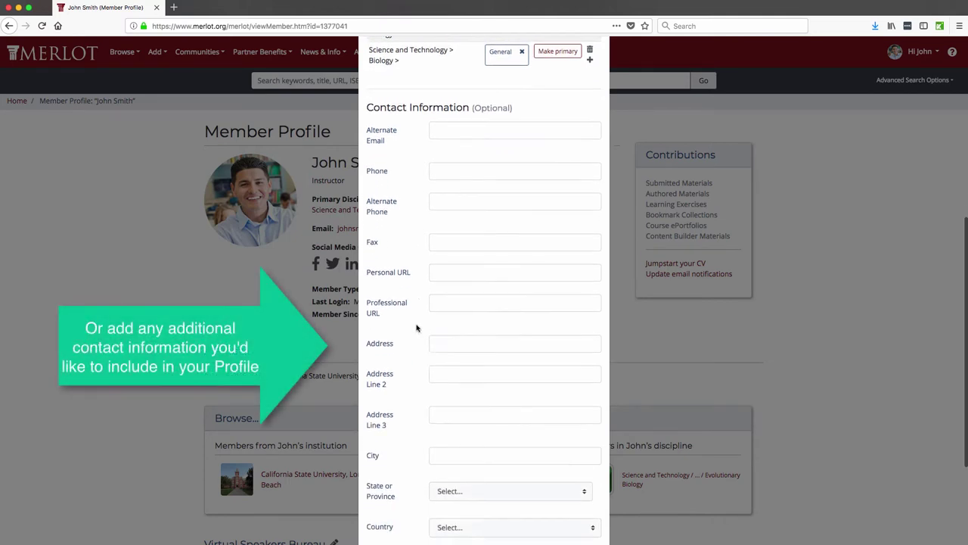
{"action": "scroll", "coordinate": [417, 326], "scroll_direction": "down", "scroll_amount": 3}
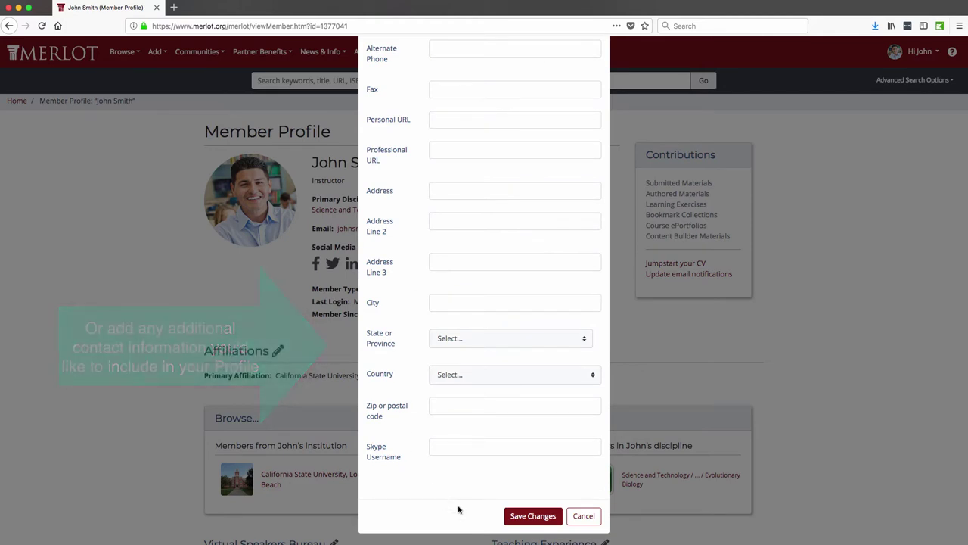
{"action": "left_click", "coordinate": [532, 516]}
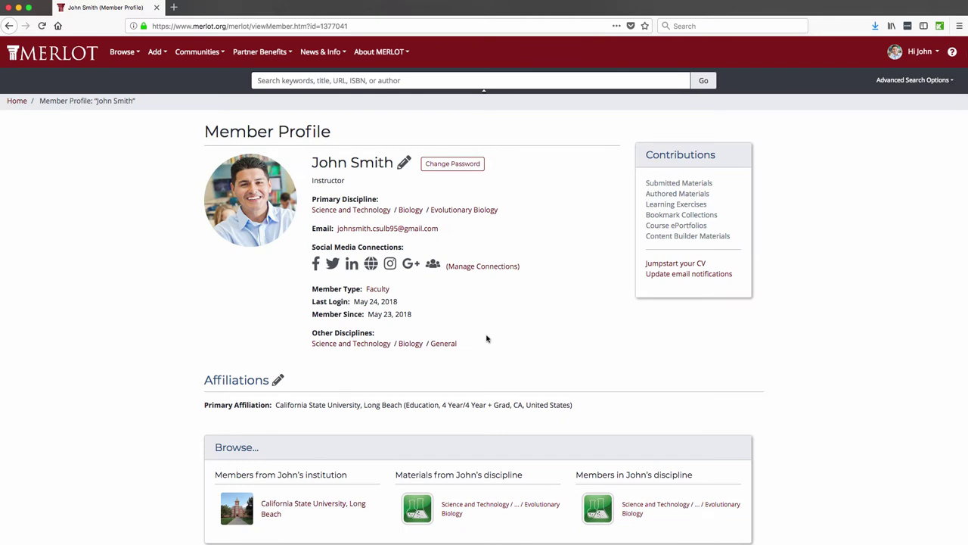
- Add the member's Twitter username to the social connections, save it, and check the Twitter link from the member profile
{"action": "scroll", "coordinate": [487, 339], "scroll_direction": "down", "scroll_amount": 1}
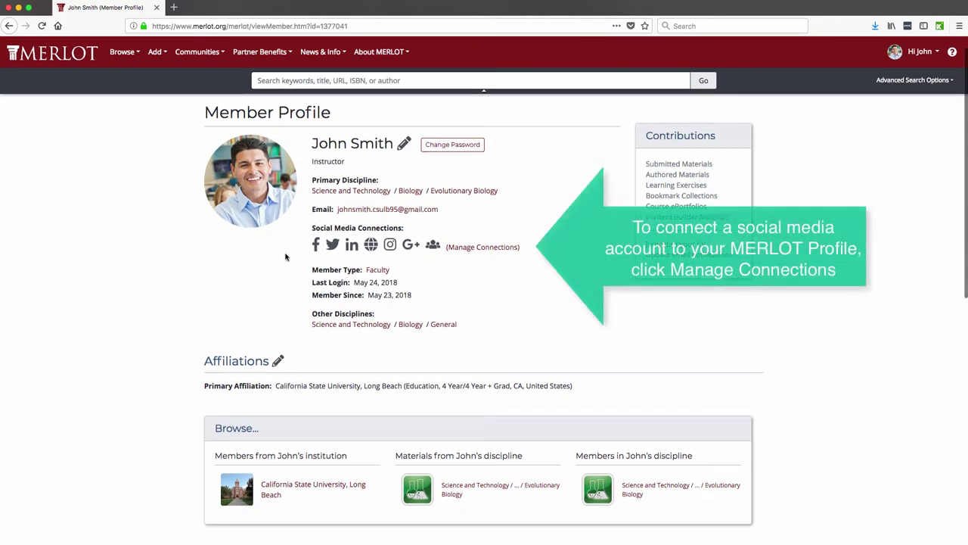
{"action": "left_click", "coordinate": [482, 247]}
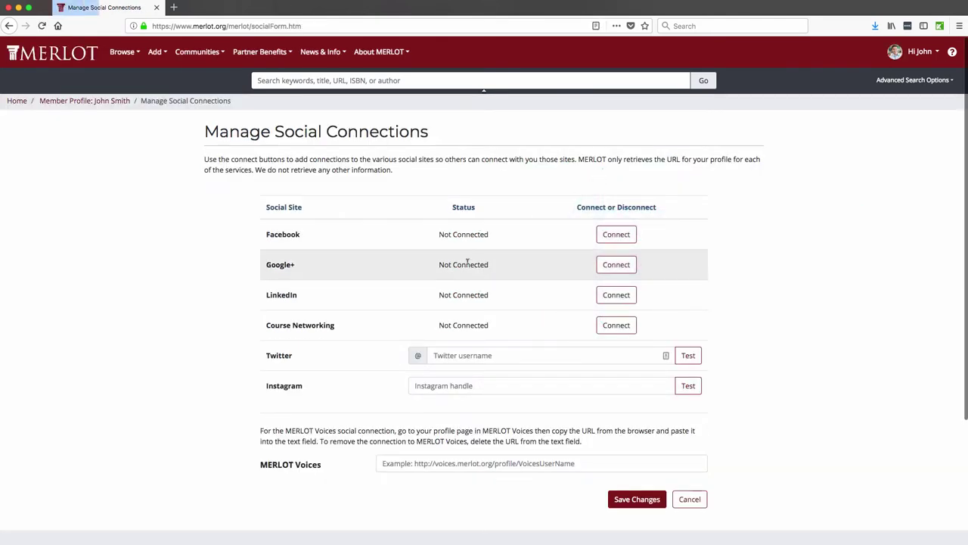
{"action": "left_click", "coordinate": [459, 353]}
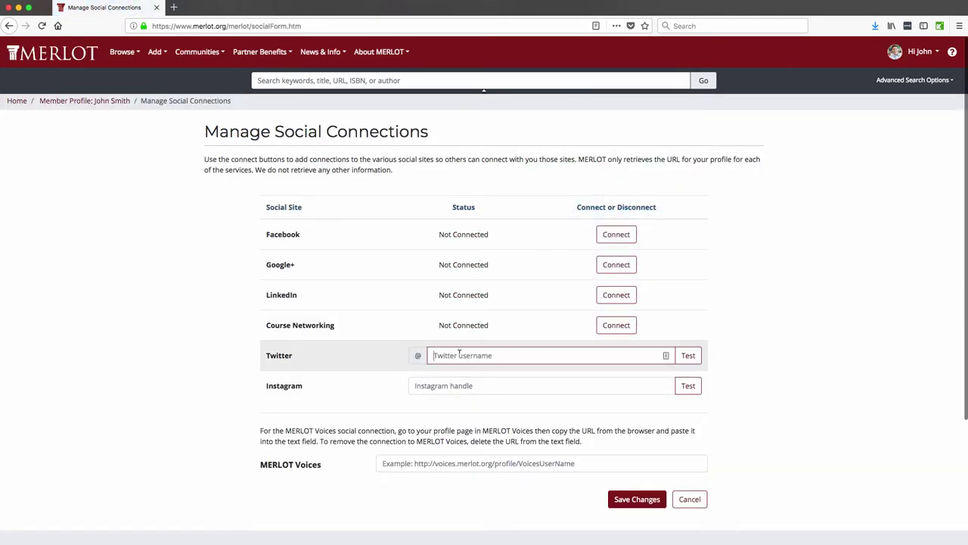
{"action": "type", "text": "johnsmithcsulb"}
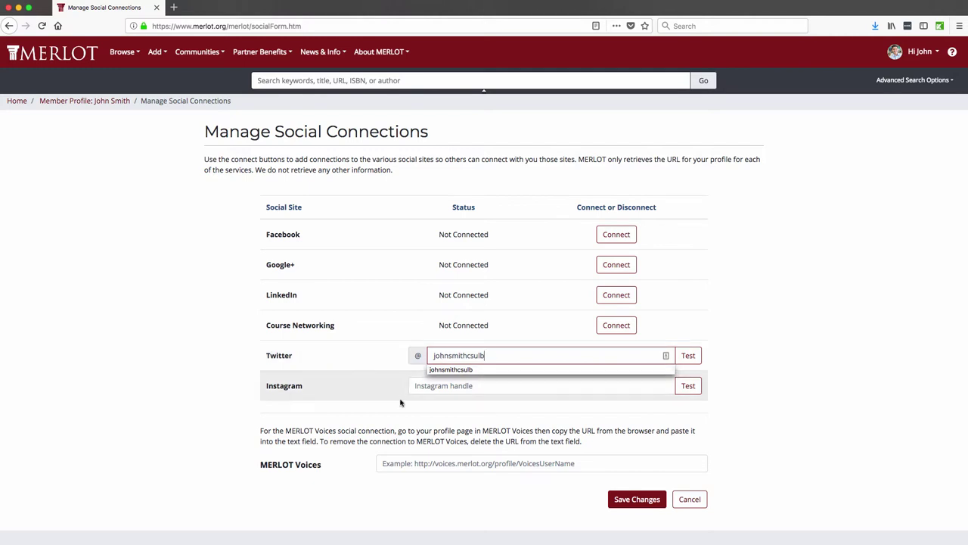
{"action": "left_click", "coordinate": [620, 501]}
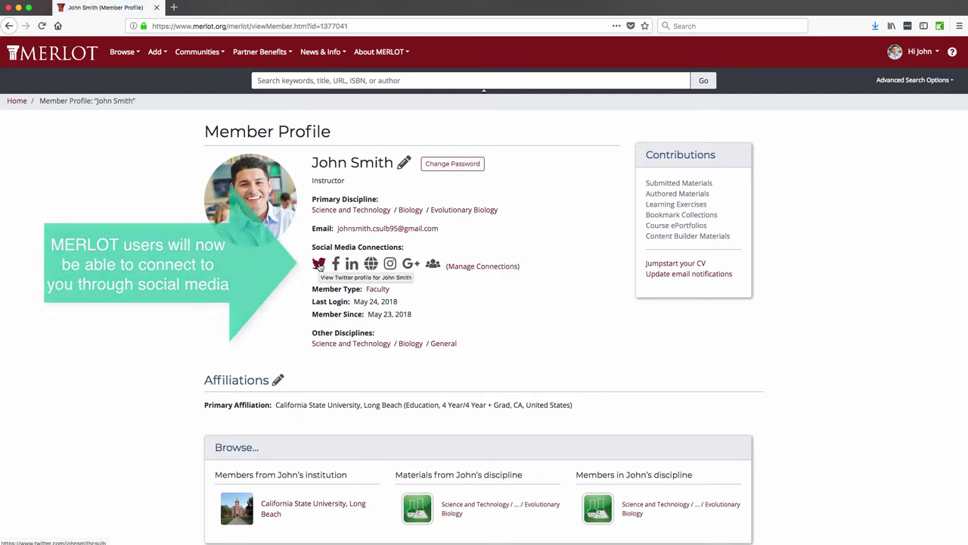
{"action": "left_click", "coordinate": [318, 264]}
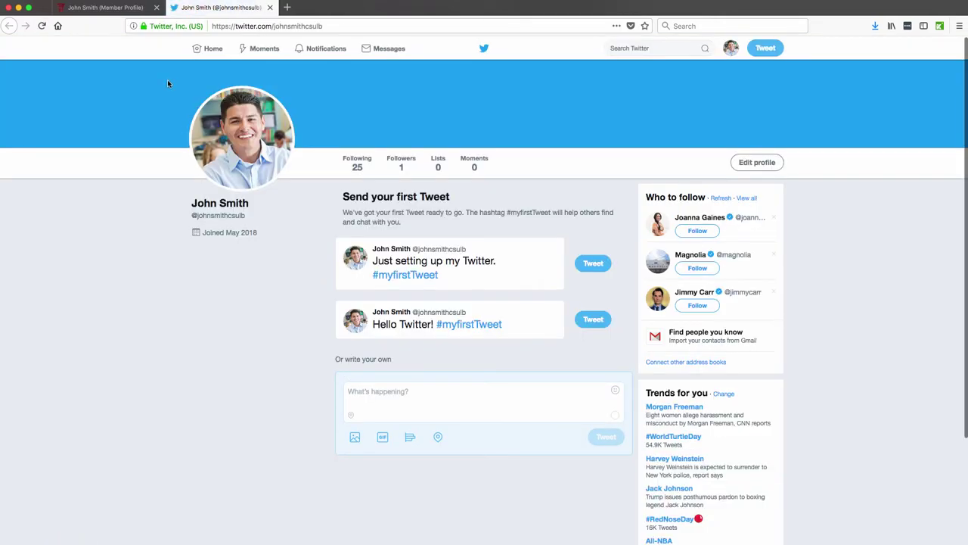
{"action": "left_click", "coordinate": [115, 9]}
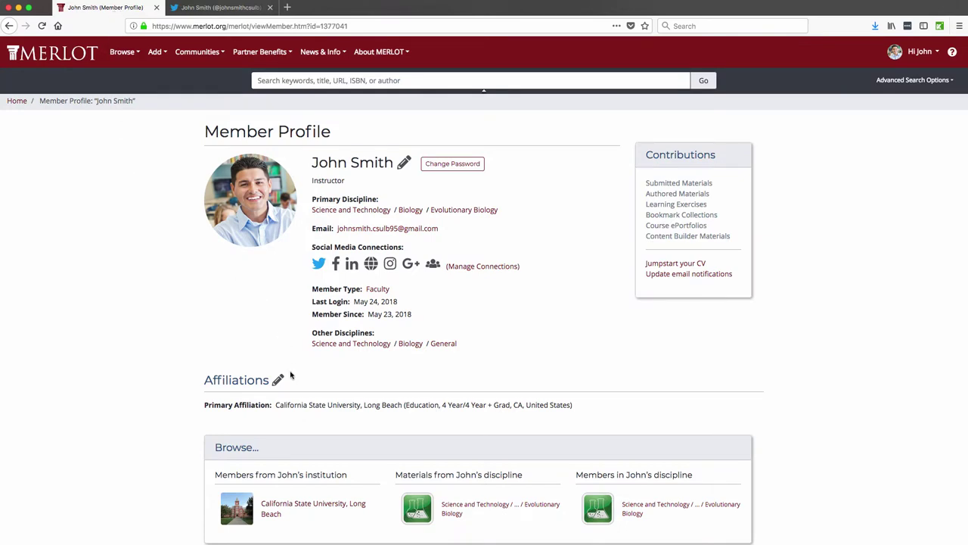
- Begin a new affiliation with category Education, education type Higher Education and level 4 Year/4 Year + Grad
{"action": "scroll", "coordinate": [283, 376], "scroll_direction": "down", "scroll_amount": 2}
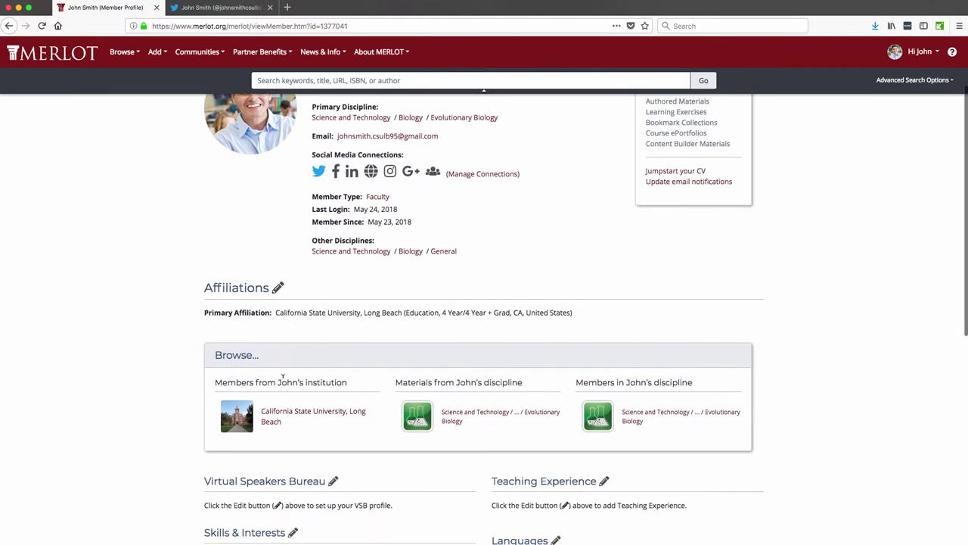
{"action": "left_click", "coordinate": [278, 288]}
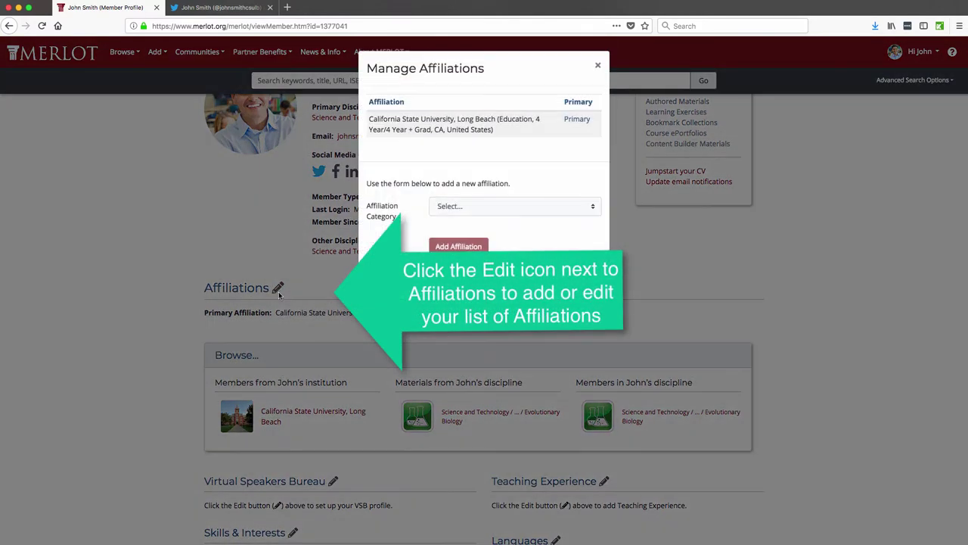
{"action": "left_click", "coordinate": [592, 208]}
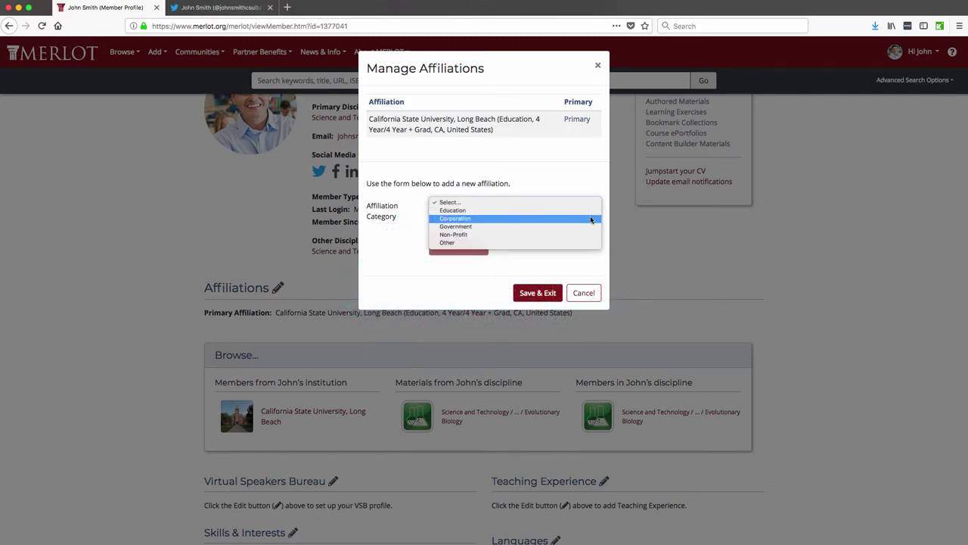
{"action": "left_click", "coordinate": [590, 215]}
{"action": "left_click", "coordinate": [594, 247]}
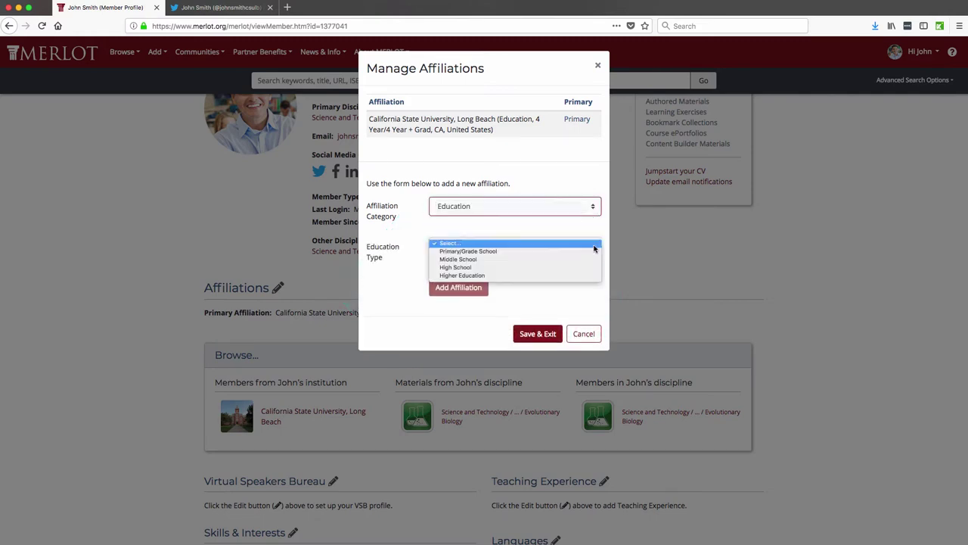
{"action": "left_click", "coordinate": [589, 277]}
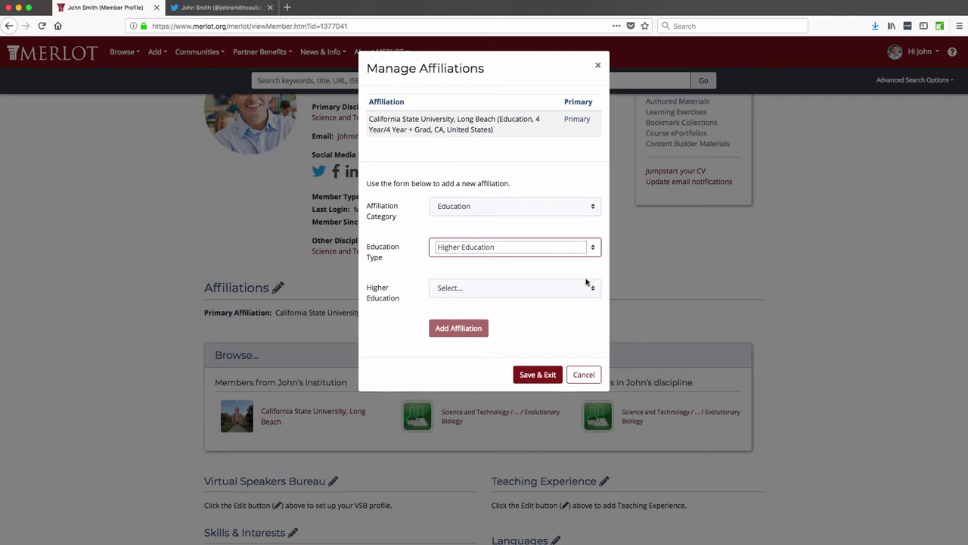
{"action": "left_click", "coordinate": [583, 288]}
{"action": "left_click", "coordinate": [580, 301]}
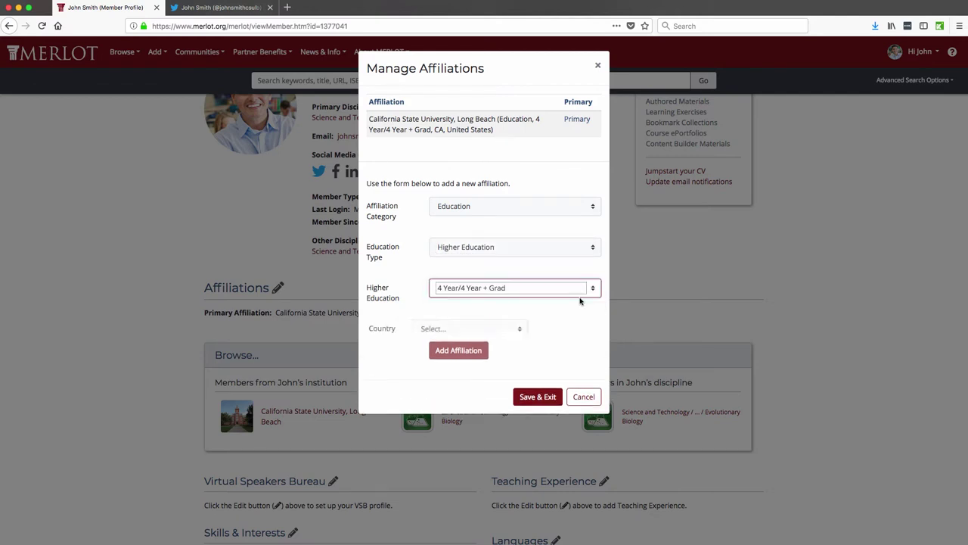
- Set the new affiliation's country to United States and its state to California
{"action": "left_click", "coordinate": [575, 328]}
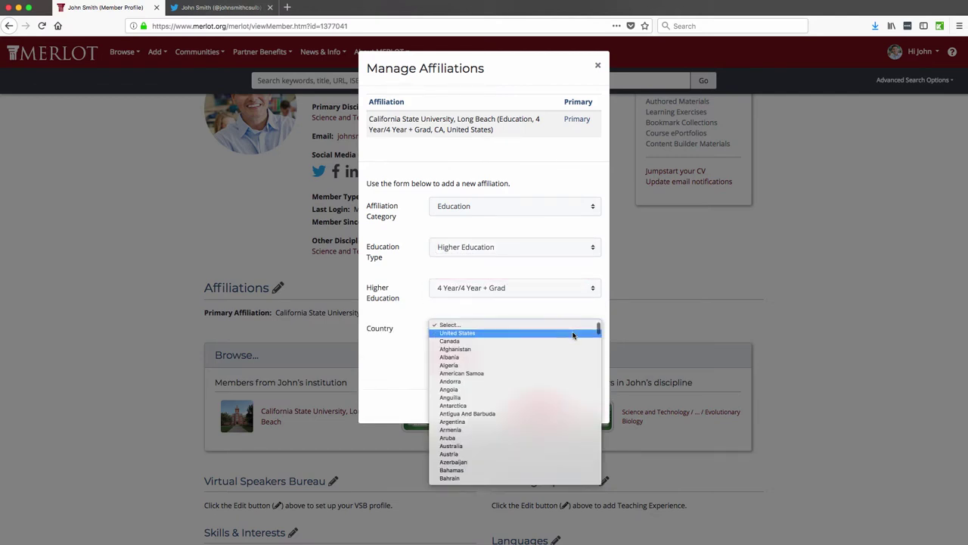
{"action": "left_click", "coordinate": [572, 335]}
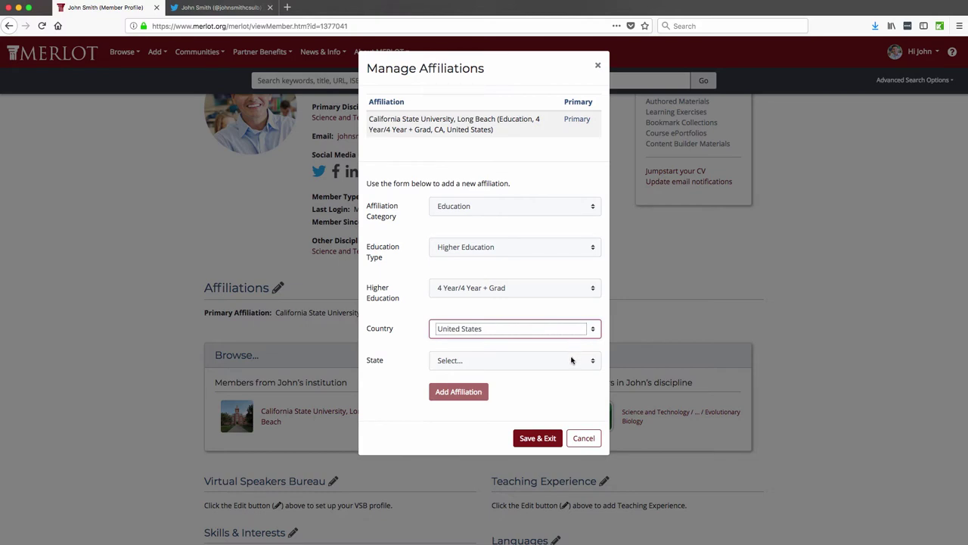
{"action": "left_click", "coordinate": [571, 361]}
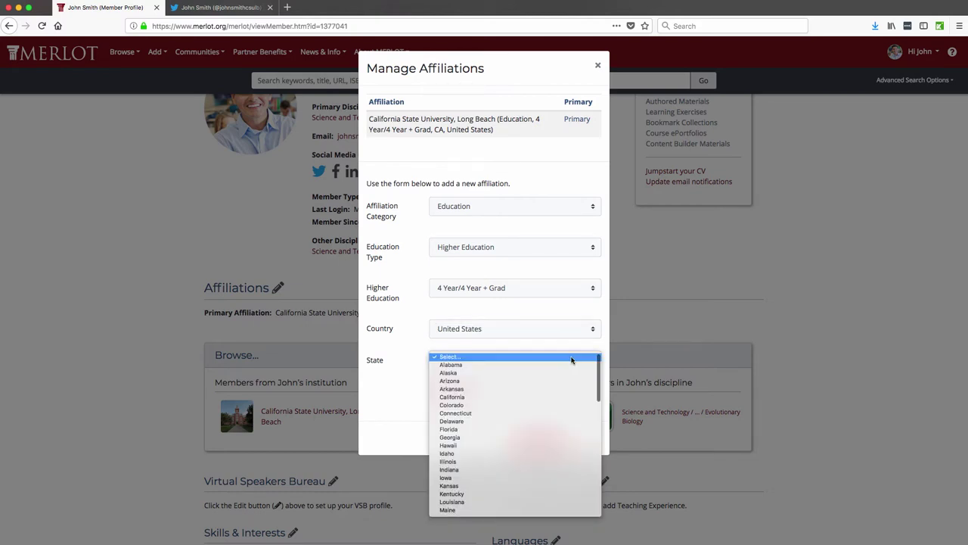
{"action": "left_click", "coordinate": [568, 398]}
- Choose California State University, Chancellor's Office as the affiliation name, add the affiliation and save the list
{"action": "left_click", "coordinate": [573, 399]}
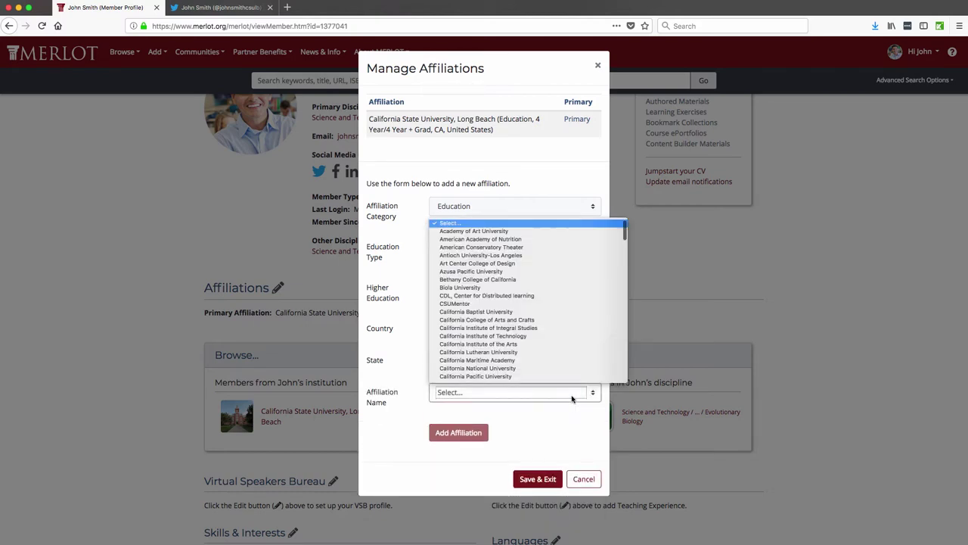
{"action": "scroll", "coordinate": [557, 361], "scroll_direction": "down", "scroll_amount": 2}
{"action": "scroll", "coordinate": [557, 361], "scroll_direction": "down", "scroll_amount": 1}
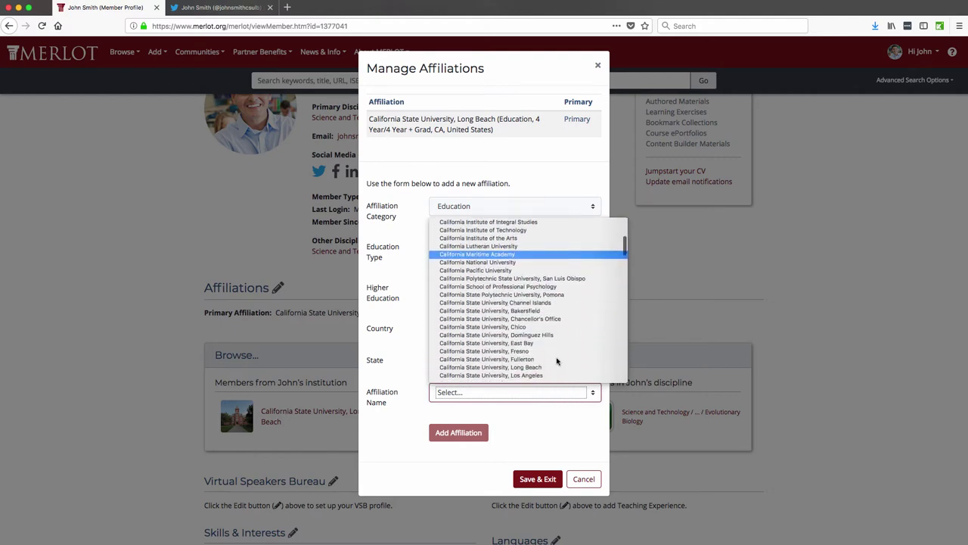
{"action": "left_click", "coordinate": [551, 321]}
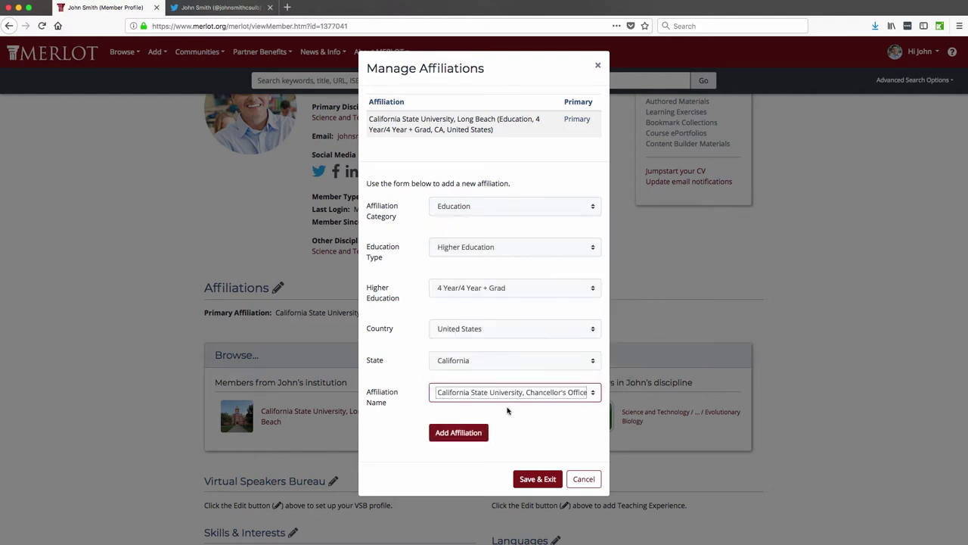
{"action": "left_click", "coordinate": [471, 435]}
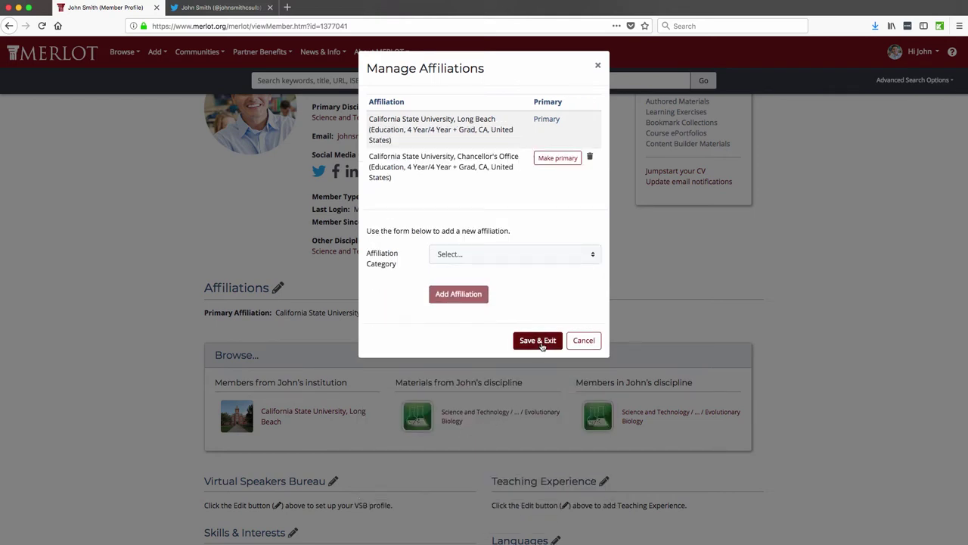
{"action": "left_click", "coordinate": [538, 342]}
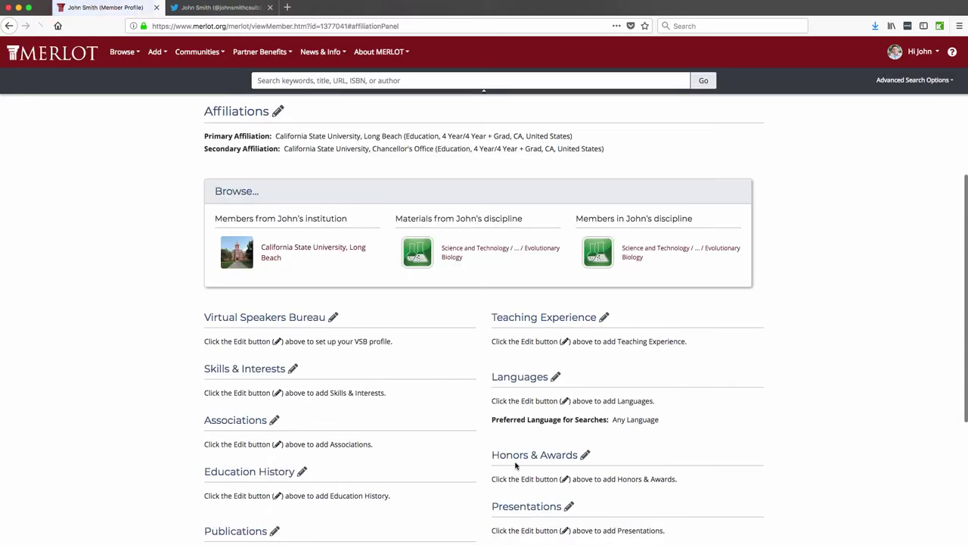
- In the Virtual Speakers Bureau form, enter the expertise topics "General Biology, Genetics, Human Evolution" and the presentation title "Human Origins"
{"action": "scroll", "coordinate": [433, 389], "scroll_direction": "up", "scroll_amount": 2}
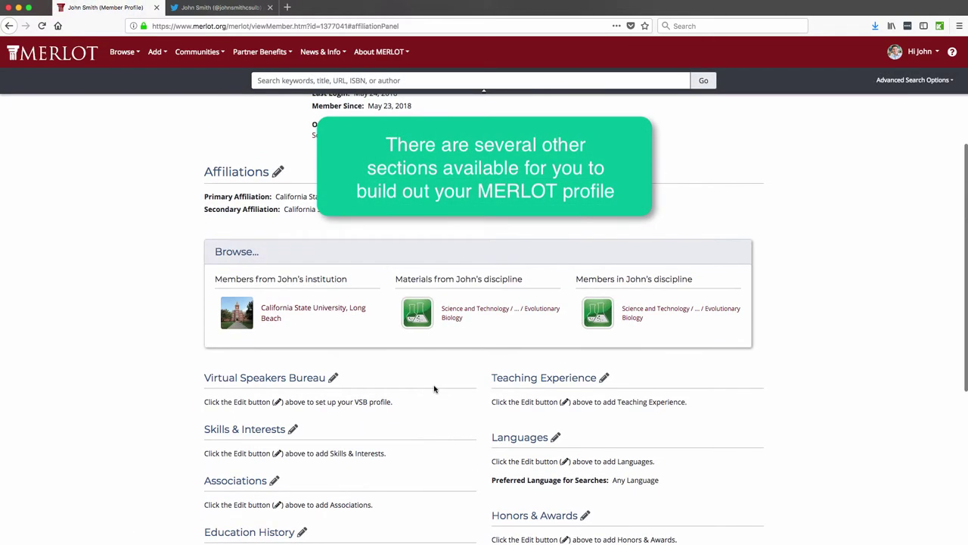
{"action": "scroll", "coordinate": [441, 400], "scroll_direction": "down", "scroll_amount": 3}
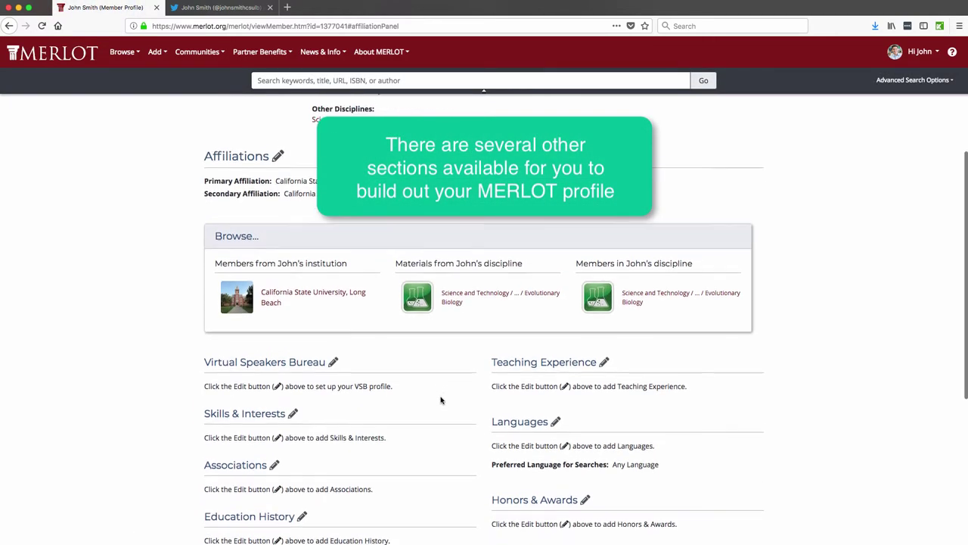
{"action": "scroll", "coordinate": [441, 400], "scroll_direction": "down", "scroll_amount": 1}
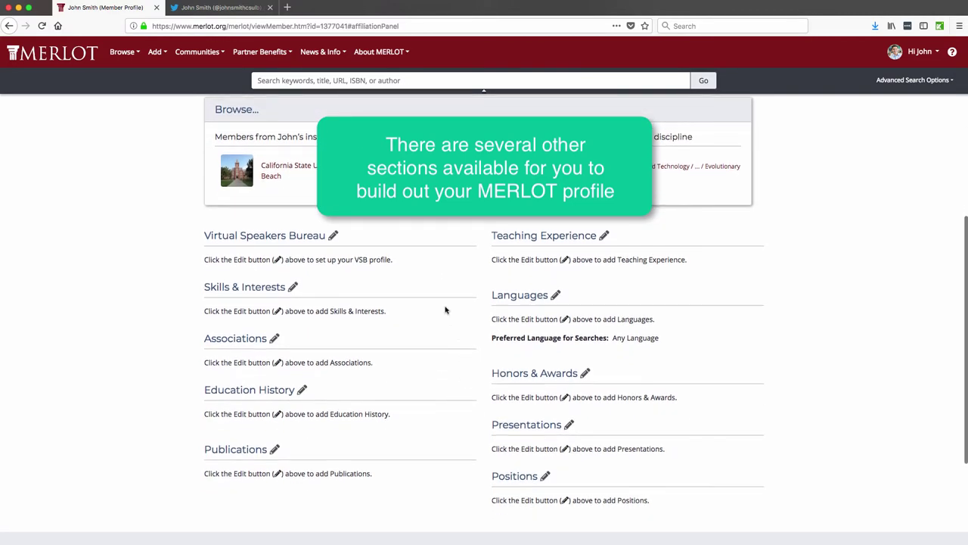
{"action": "left_click", "coordinate": [333, 236]}
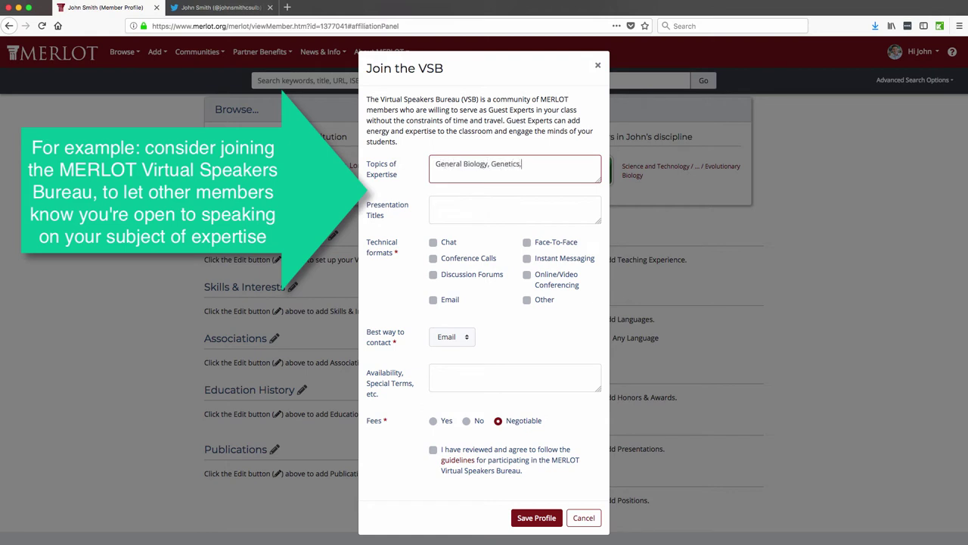
{"action": "type", "text": "an Evolution"}
{"action": "left_click", "coordinate": [437, 205]}
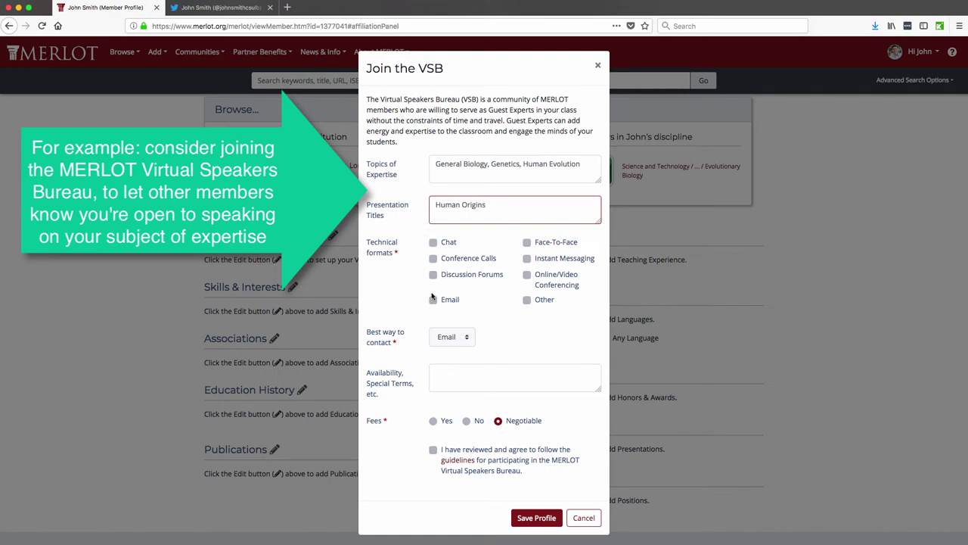
- Select Conference Calls, Discussion Forums and Online/Video Conferencing as technical formats, agree to the guidelines and save the speaker profile
{"action": "left_click", "coordinate": [433, 259]}
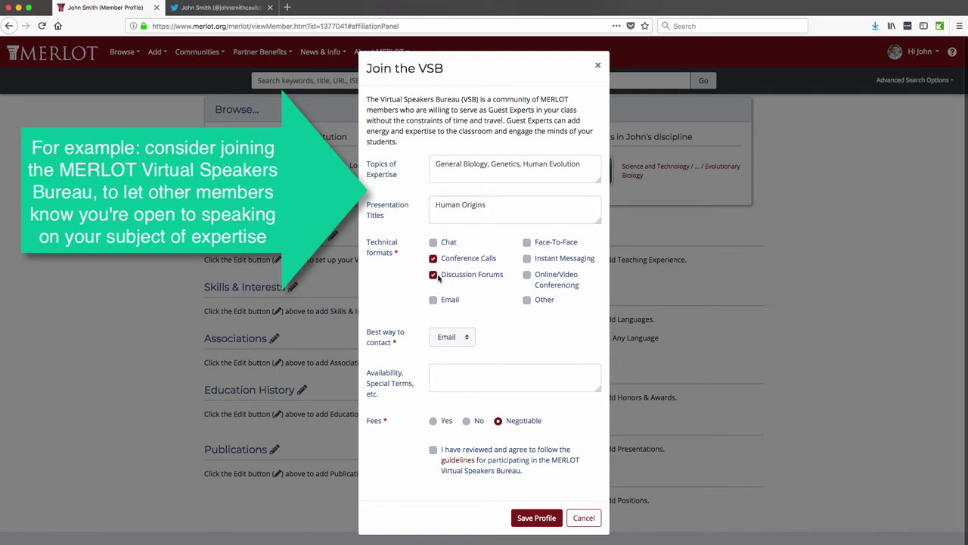
{"action": "left_click", "coordinate": [527, 275]}
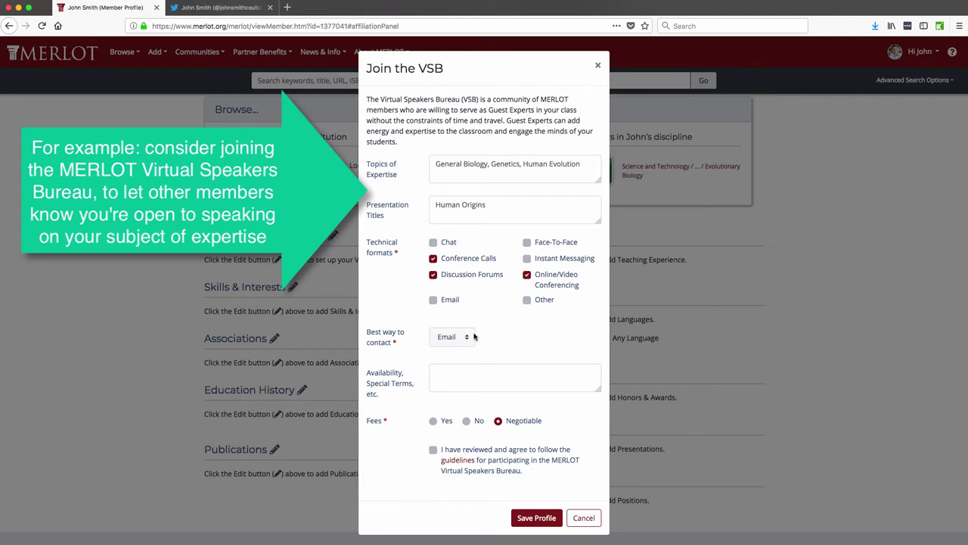
{"action": "left_click", "coordinate": [459, 368]}
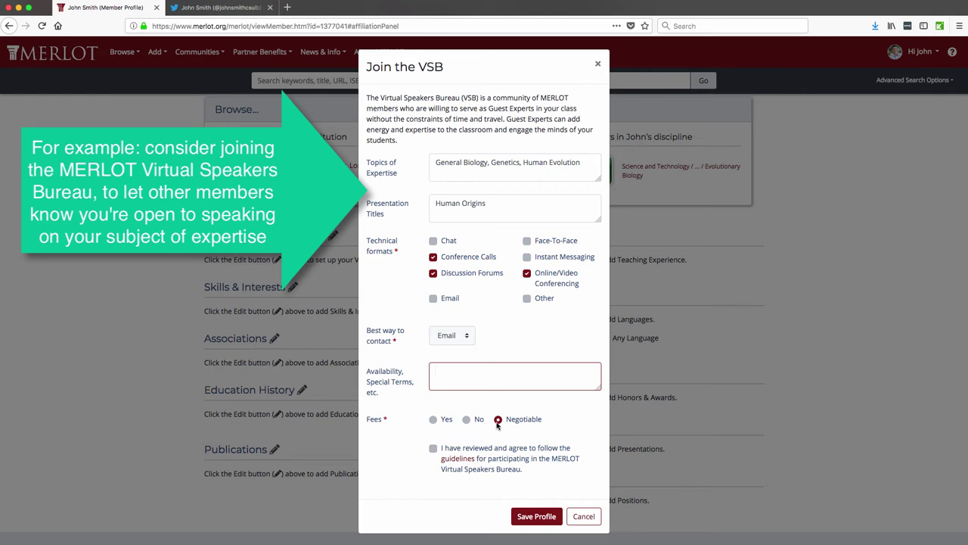
{"action": "left_click", "coordinate": [434, 449]}
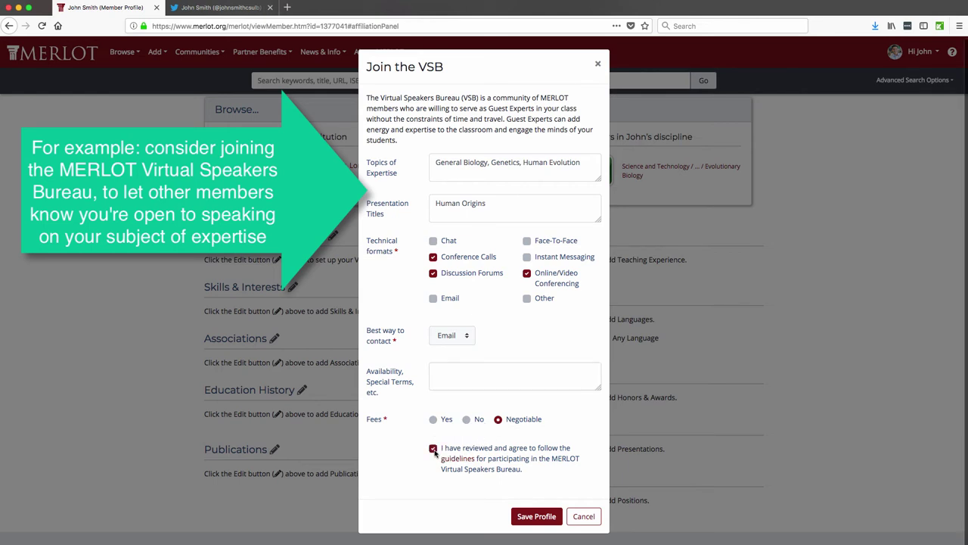
{"action": "left_click", "coordinate": [534, 515]}
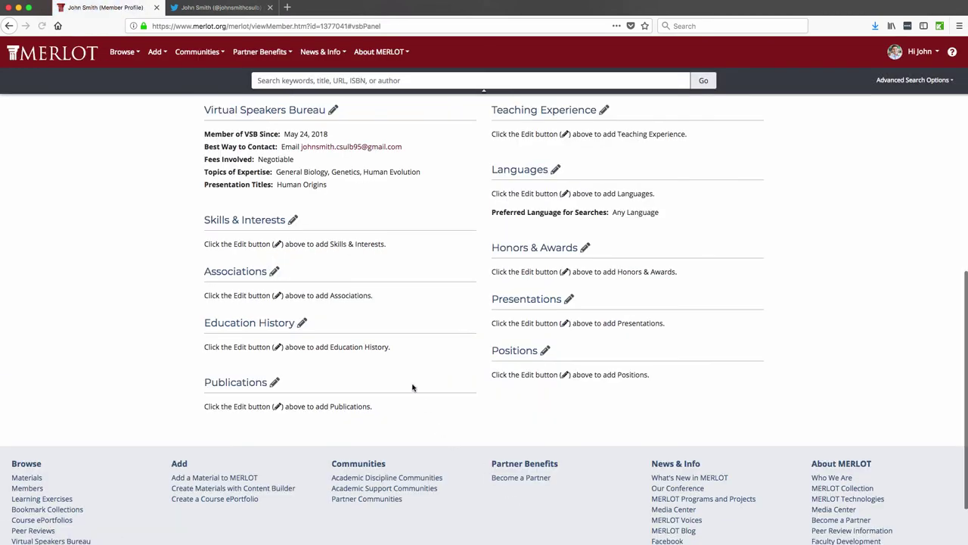
- In the education history form, enter an MS degree with the major Biology from University of Missouri, Columbia
{"action": "scroll", "coordinate": [412, 387], "scroll_direction": "up", "scroll_amount": 2}
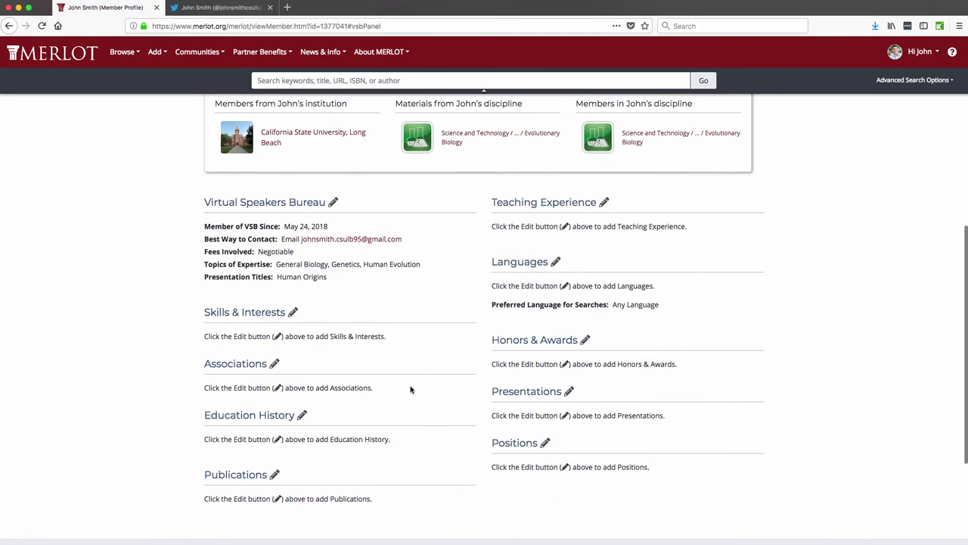
{"action": "scroll", "coordinate": [409, 392], "scroll_direction": "down", "scroll_amount": 1}
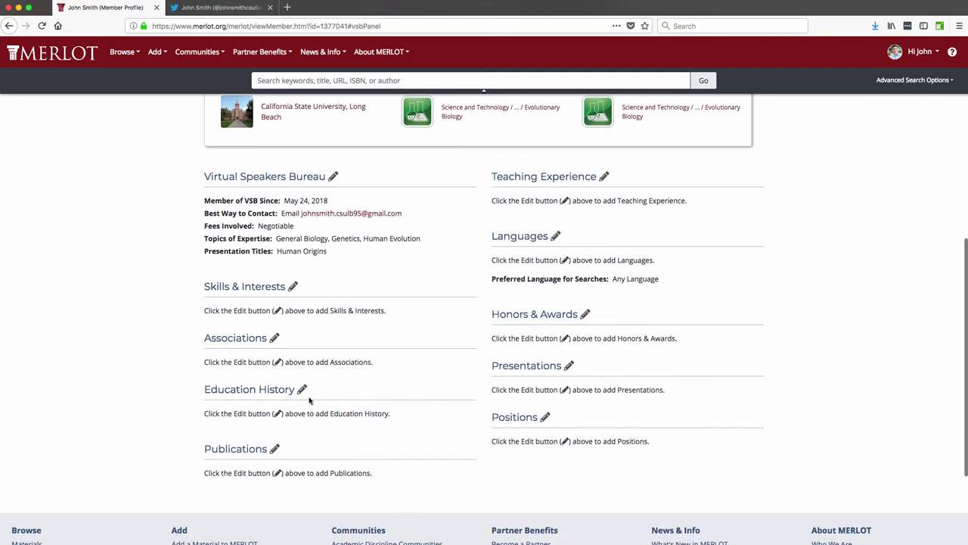
{"action": "left_click", "coordinate": [302, 389]}
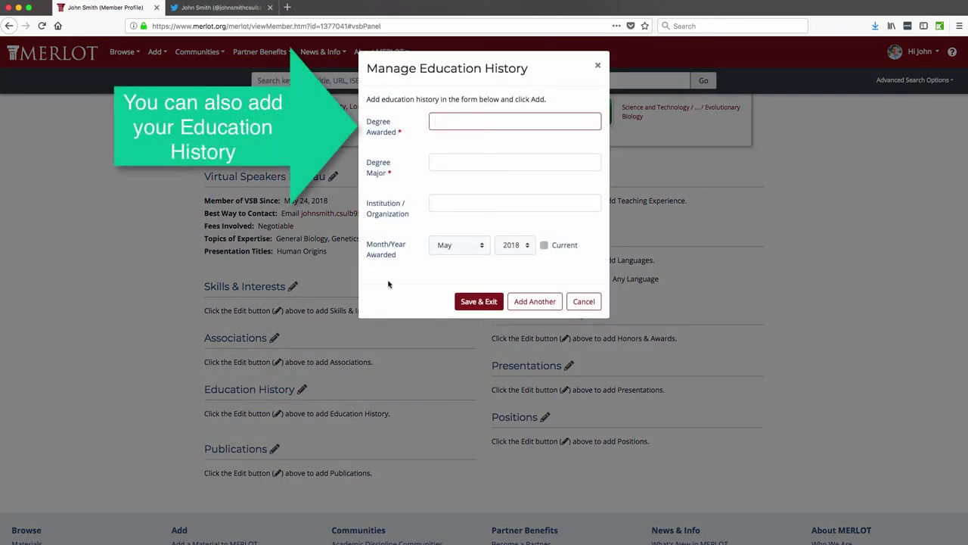
{"action": "type", "text": "MS"}
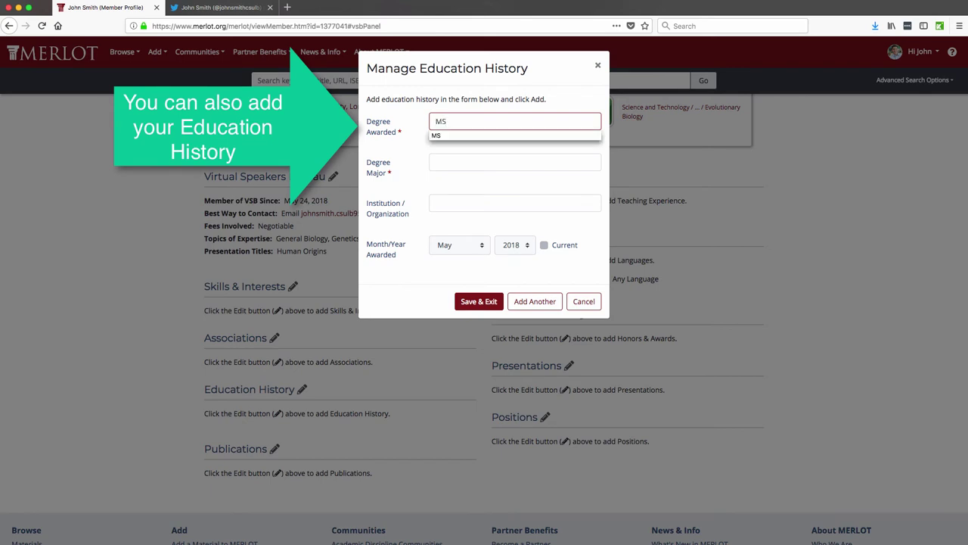
{"action": "left_click", "coordinate": [514, 162]}
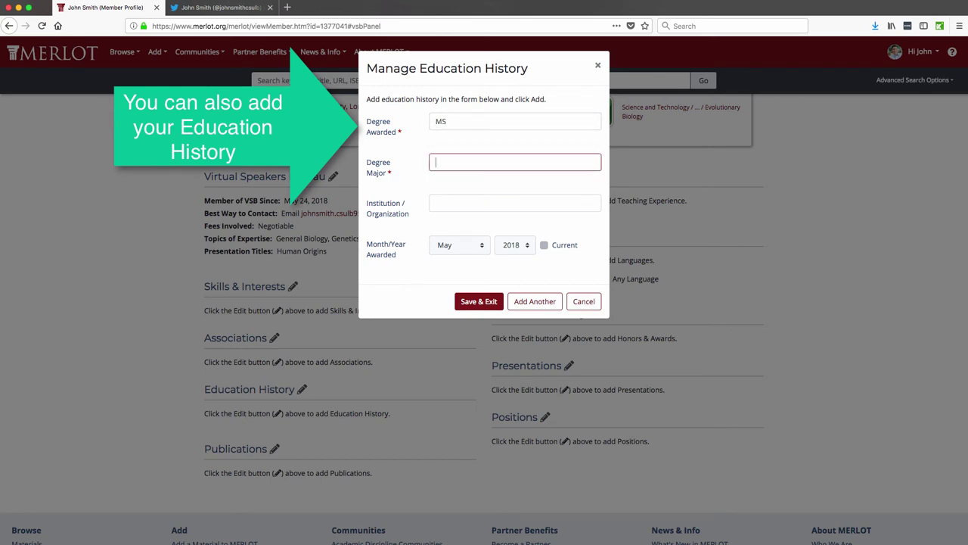
{"action": "type", "text": "Biology"}
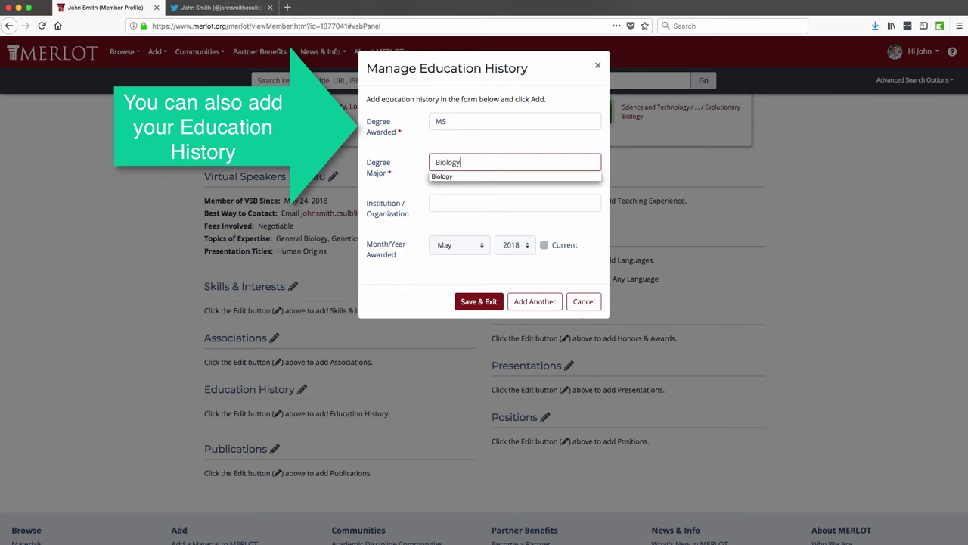
{"action": "left_click", "coordinate": [514, 202]}
{"action": "type", "text": "Universit"}
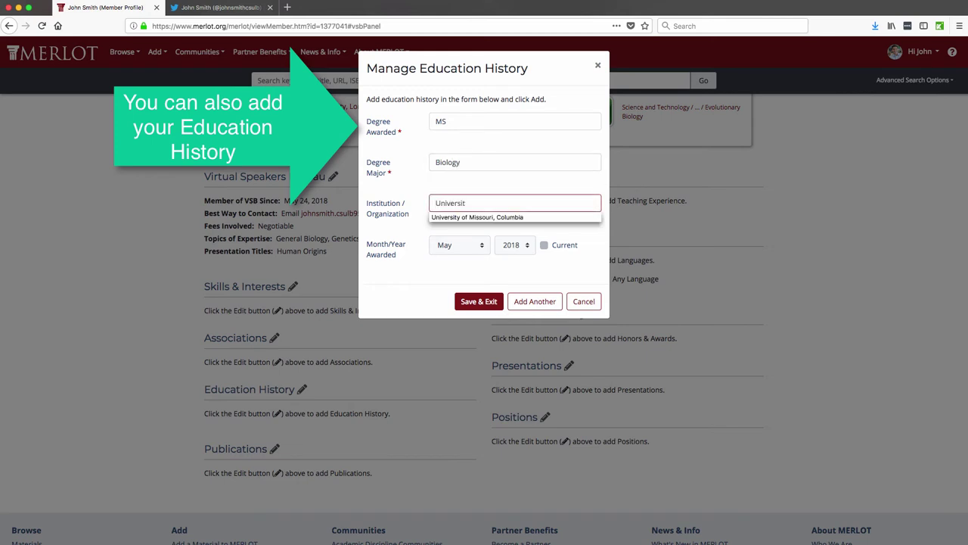
{"action": "type", "text": "y of Missouri, Columbia"}
{"action": "key", "text": "Tab"}
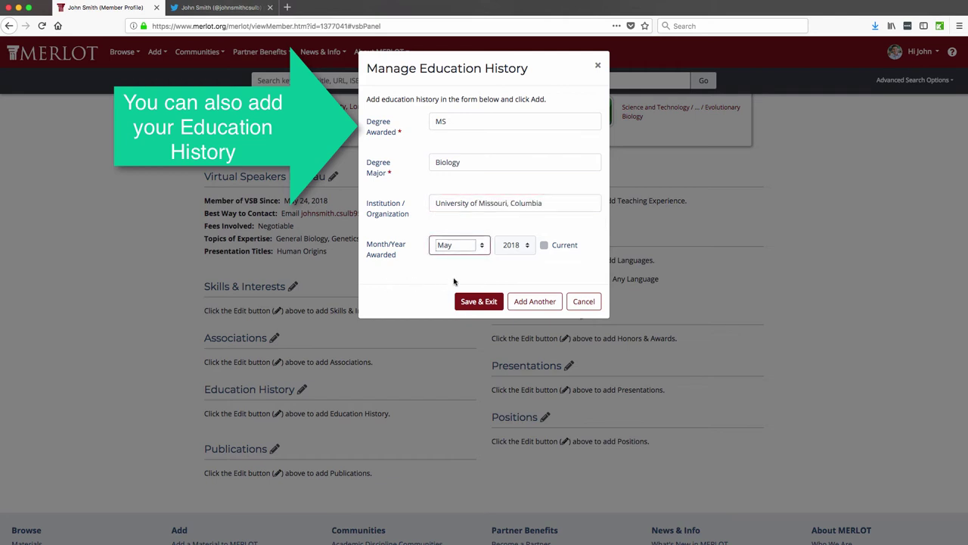
- Set the date the degree was awarded to May 2016
{"action": "left_click", "coordinate": [483, 251]}
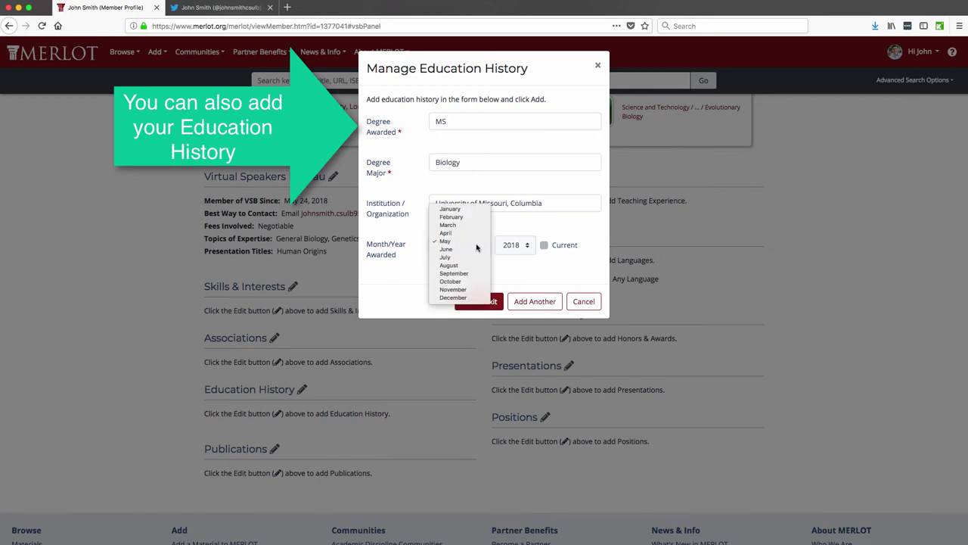
{"action": "left_click", "coordinate": [499, 254]}
{"action": "left_click", "coordinate": [520, 250]}
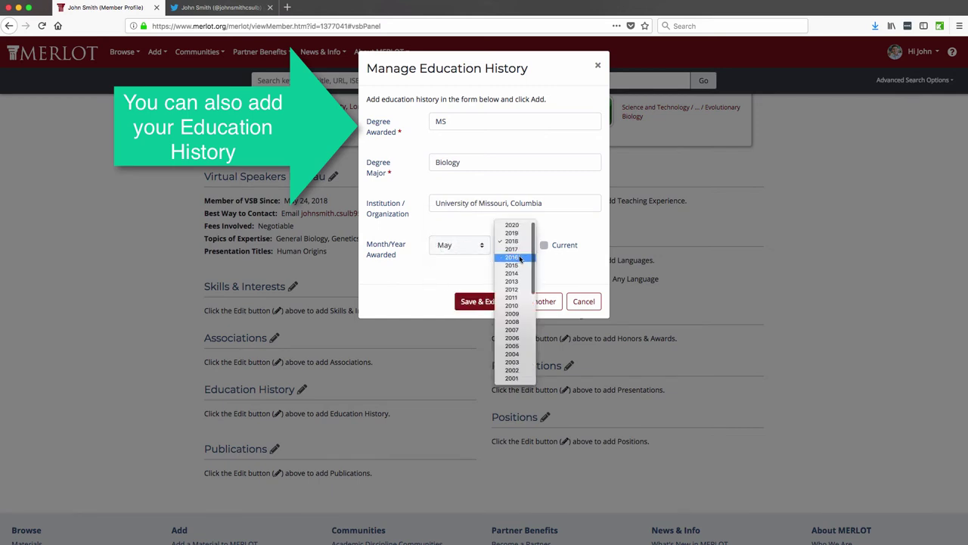
{"action": "left_click", "coordinate": [519, 260]}
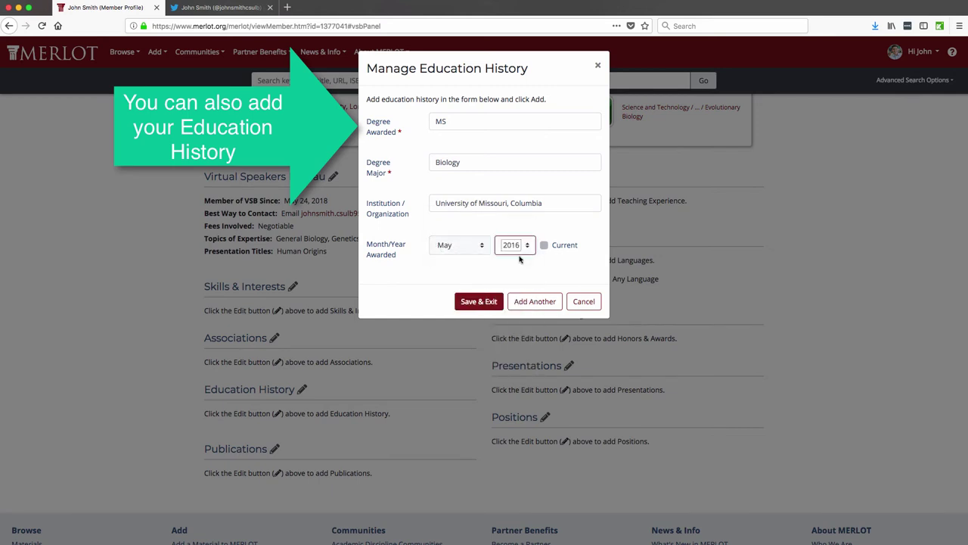
- Save the education history entry and exit the form
{"action": "left_click", "coordinate": [477, 301]}
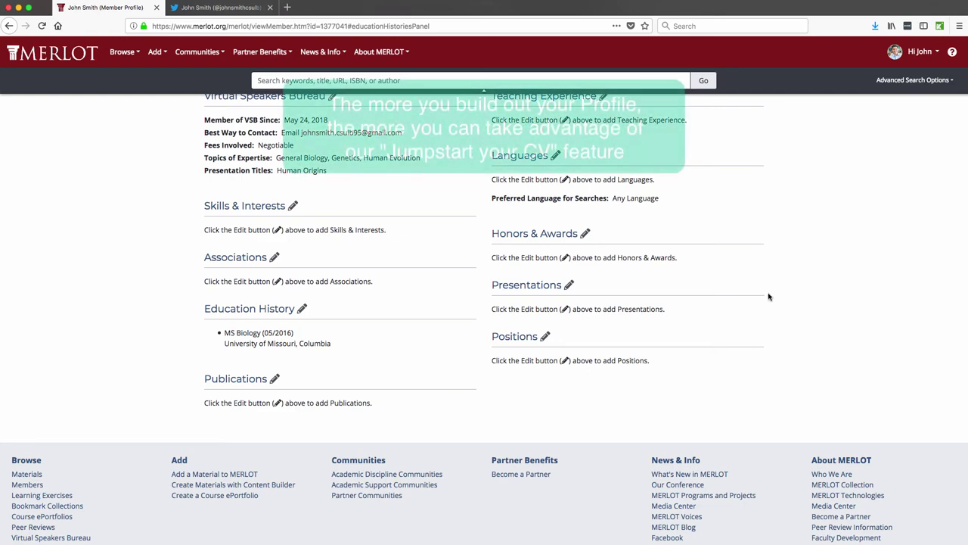
- Generate a CV document from the profile with Jumpstart your CV and open it in Microsoft Word to view it
{"action": "scroll", "coordinate": [763, 301], "scroll_direction": "up", "scroll_amount": 2}
{"action": "scroll", "coordinate": [768, 297], "scroll_direction": "up", "scroll_amount": 5}
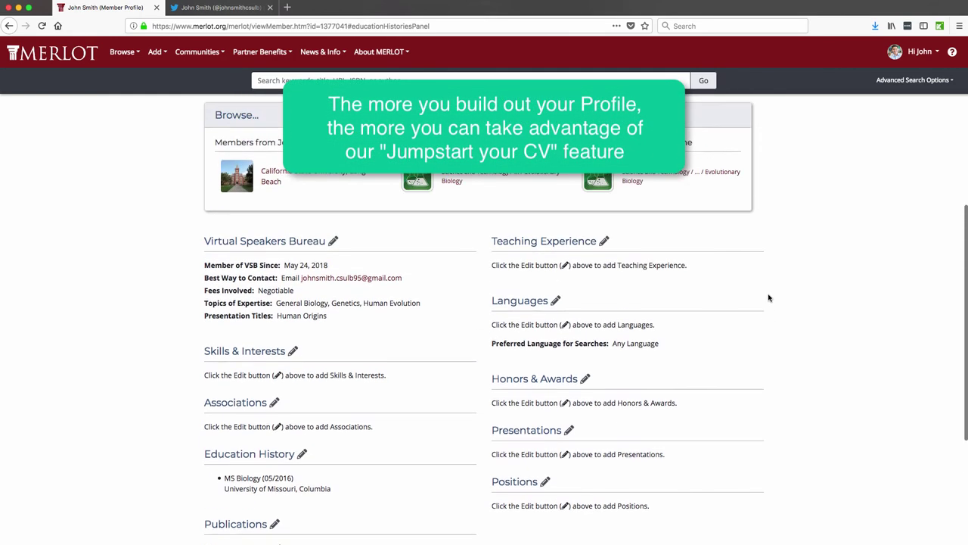
{"action": "scroll", "coordinate": [769, 298], "scroll_direction": "up", "scroll_amount": 5}
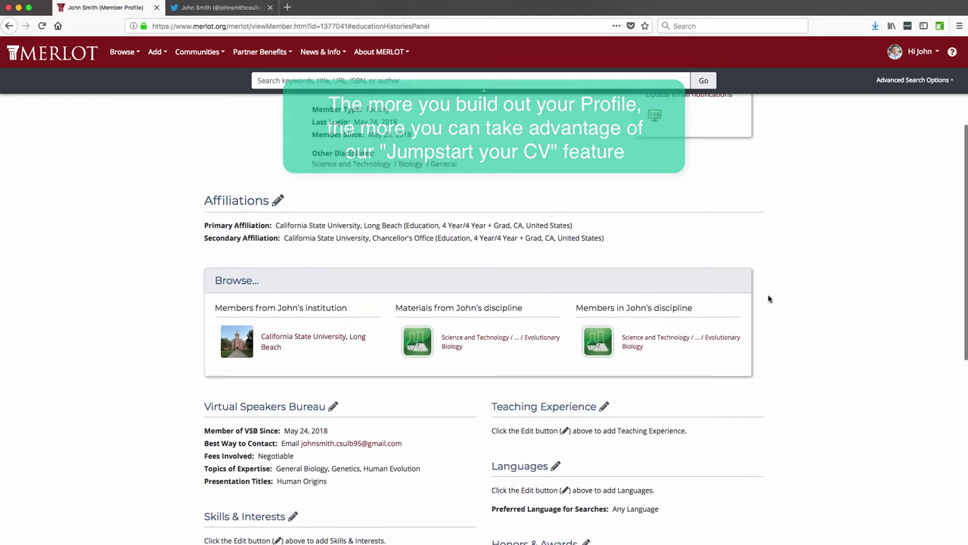
{"action": "scroll", "coordinate": [768, 298], "scroll_direction": "up", "scroll_amount": 1}
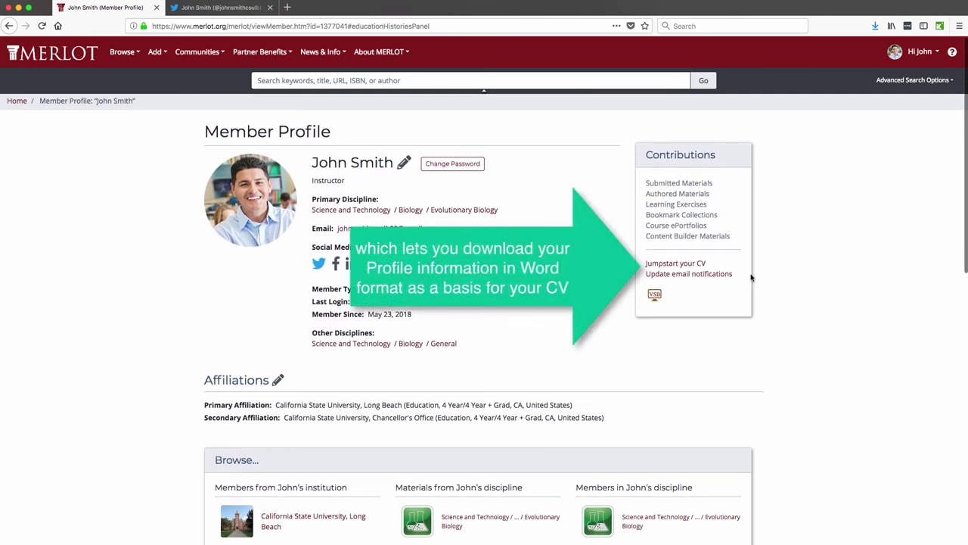
{"action": "left_click", "coordinate": [686, 265]}
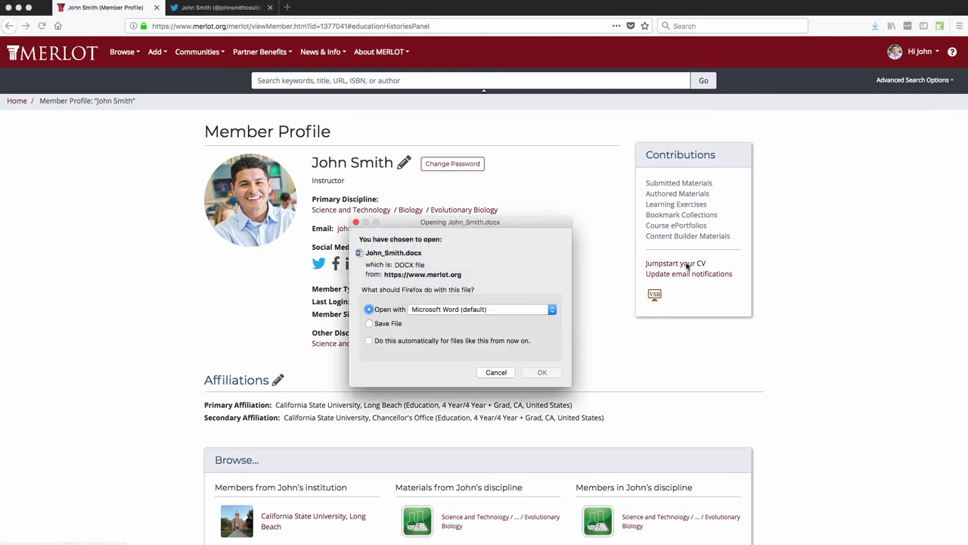
{"action": "left_click", "coordinate": [534, 376]}
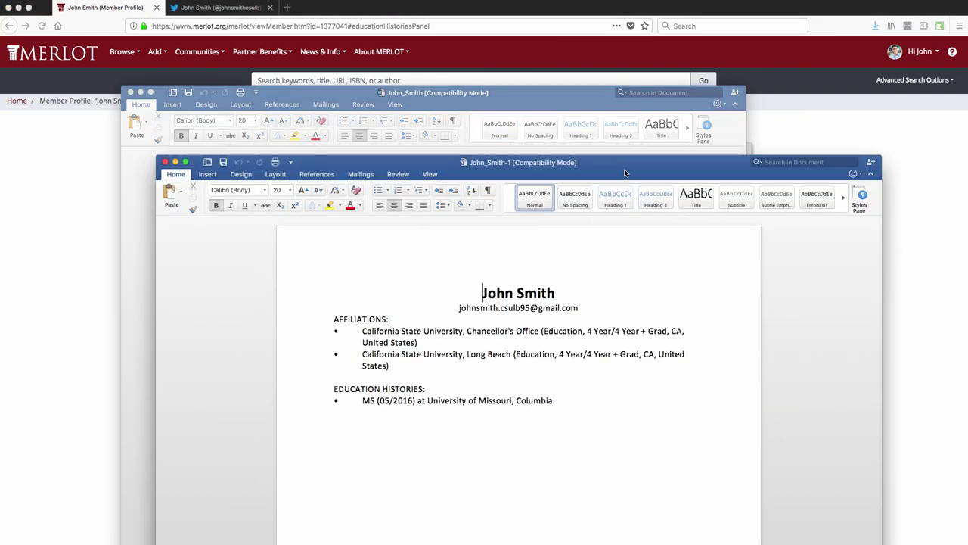
{"action": "left_click_drag", "start_coordinate": [624, 172], "coordinate": [566, 111]}
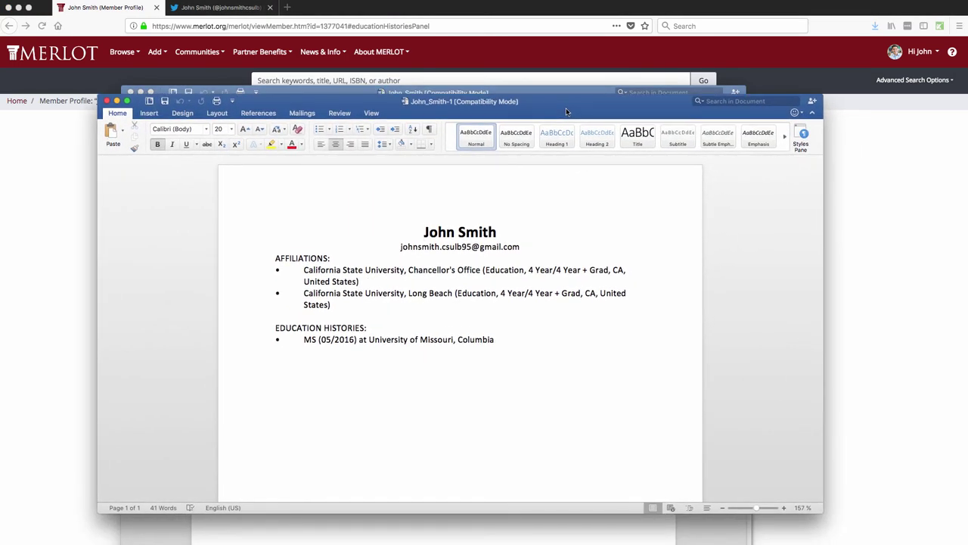
- Switch back to the member profile in Firefox, enter and confirm a new account password, and save the change
{"action": "left_click", "coordinate": [894, 309]}
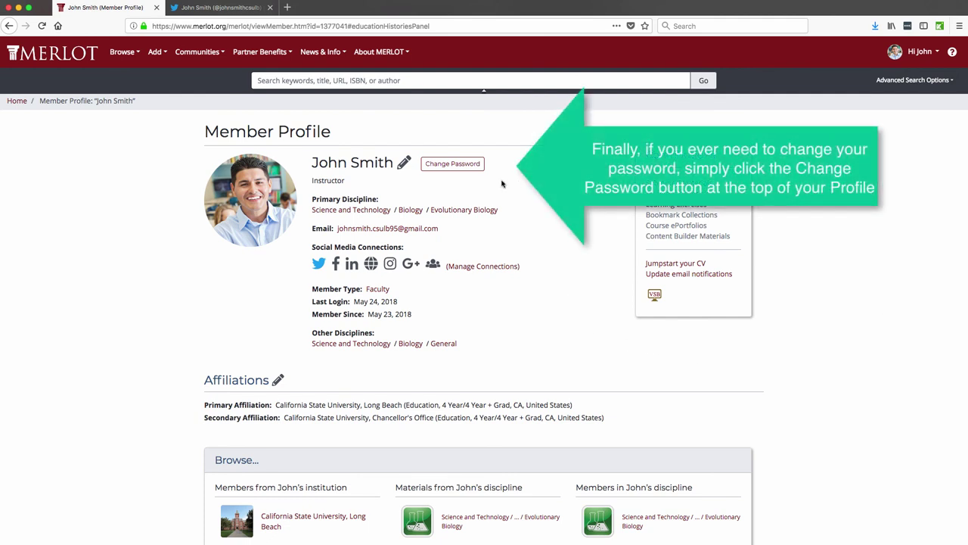
{"action": "left_click", "coordinate": [452, 164]}
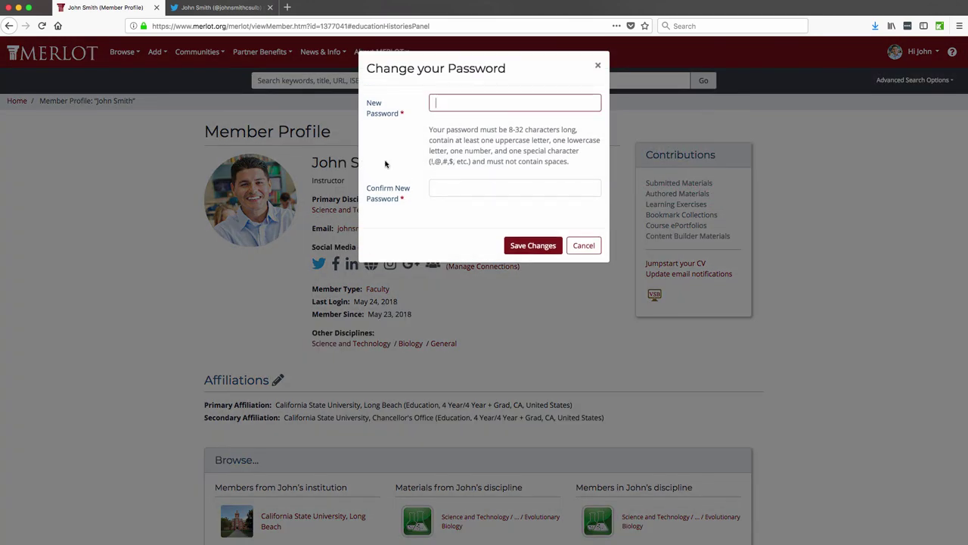
{"action": "type", "text": "••••••••"}
{"action": "left_click", "coordinate": [514, 188]}
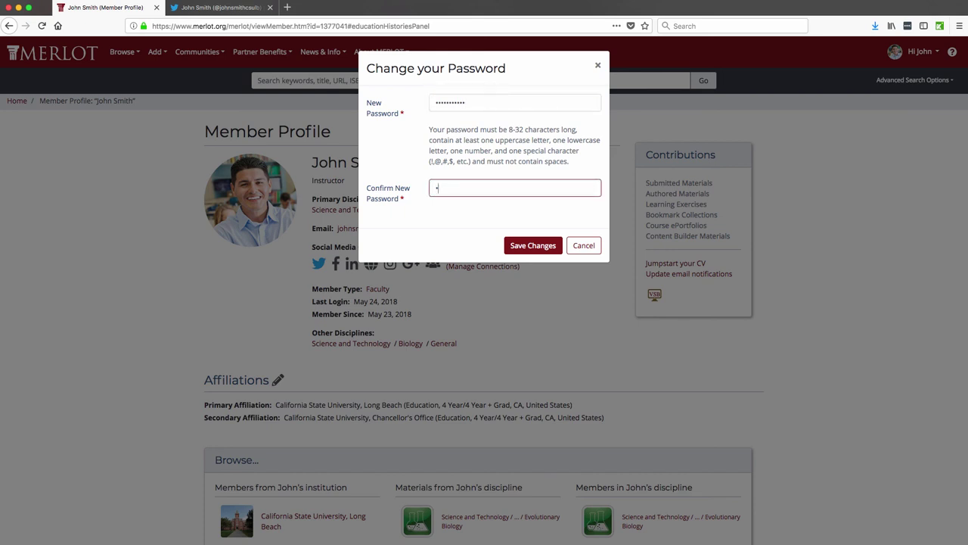
{"action": "type", "text": "•••••••••"}
{"action": "left_click", "coordinate": [534, 246]}
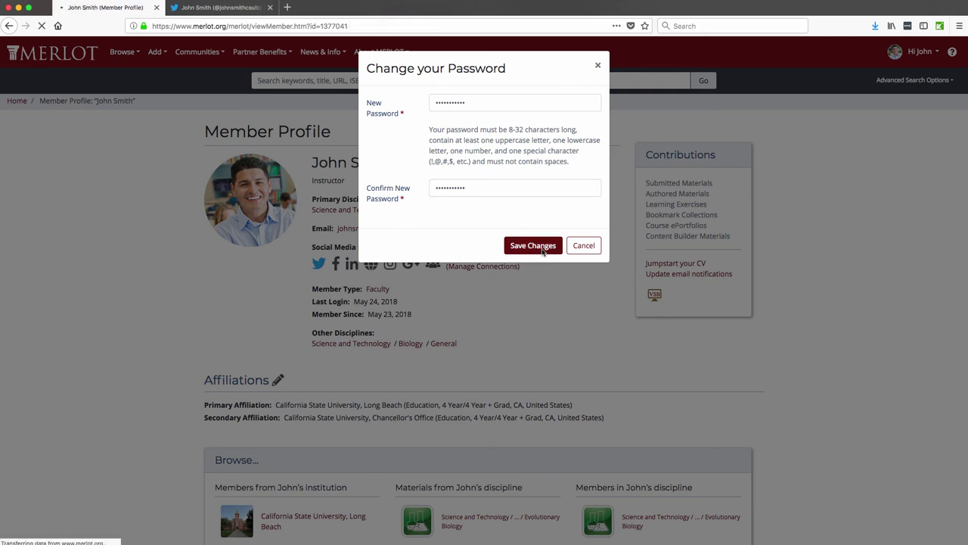